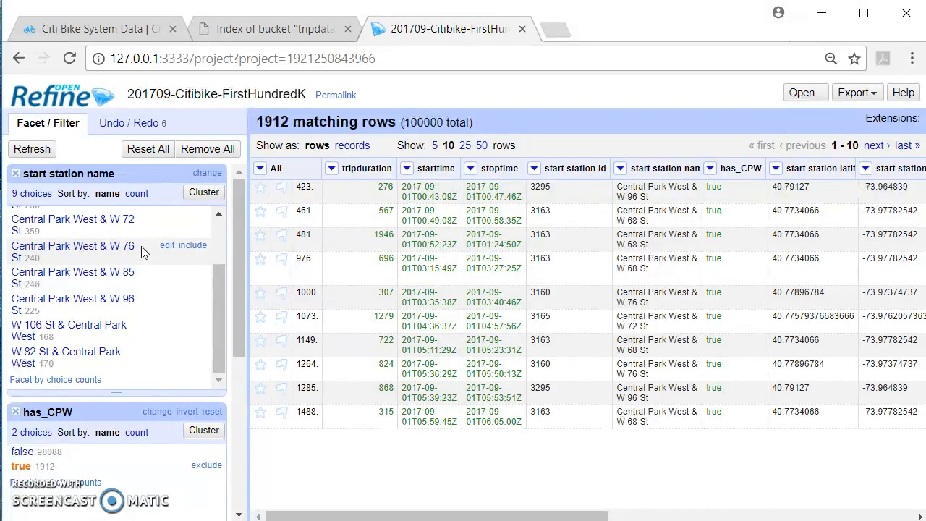
Step: Remove all existing facets from the project, including those on start station name and has_CPW
{"action": "left_click", "coordinate": [85, 230]}
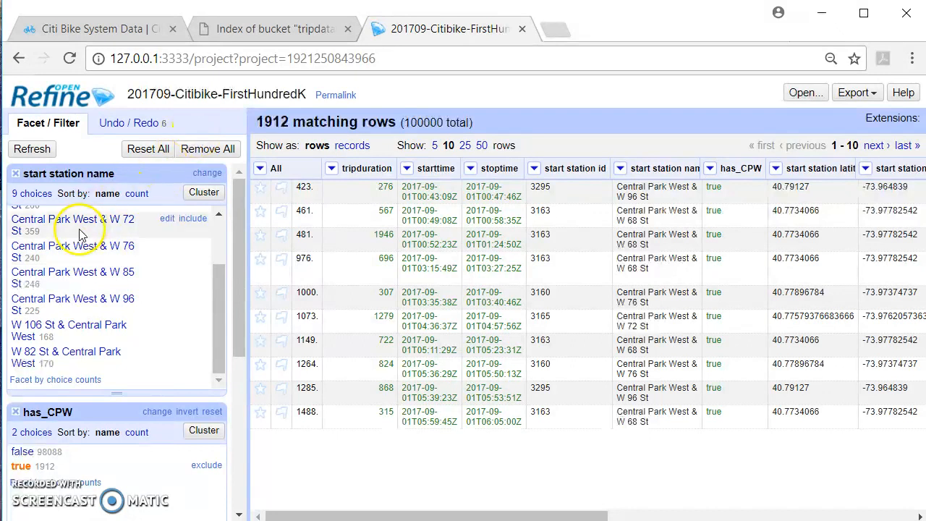
{"action": "left_click", "coordinate": [128, 125]}
{"action": "left_click", "coordinate": [47, 126]}
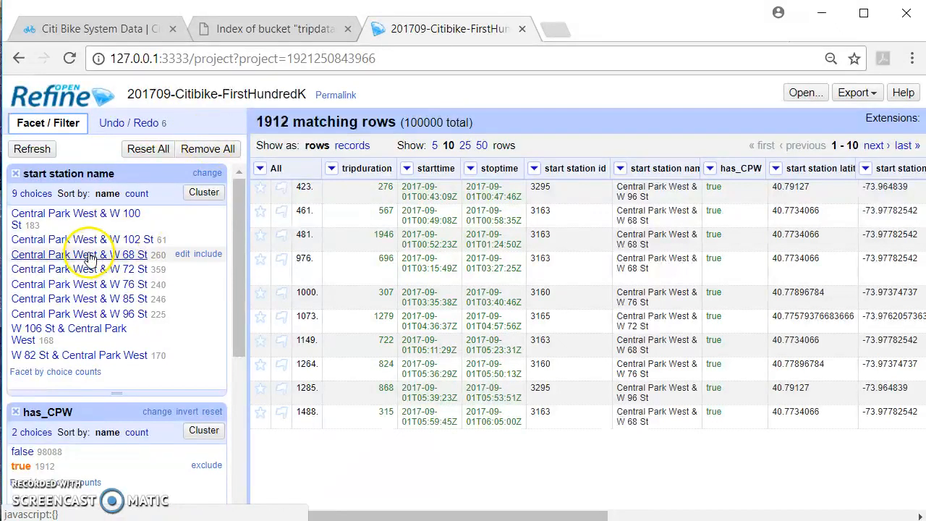
{"action": "left_click", "coordinate": [16, 178]}
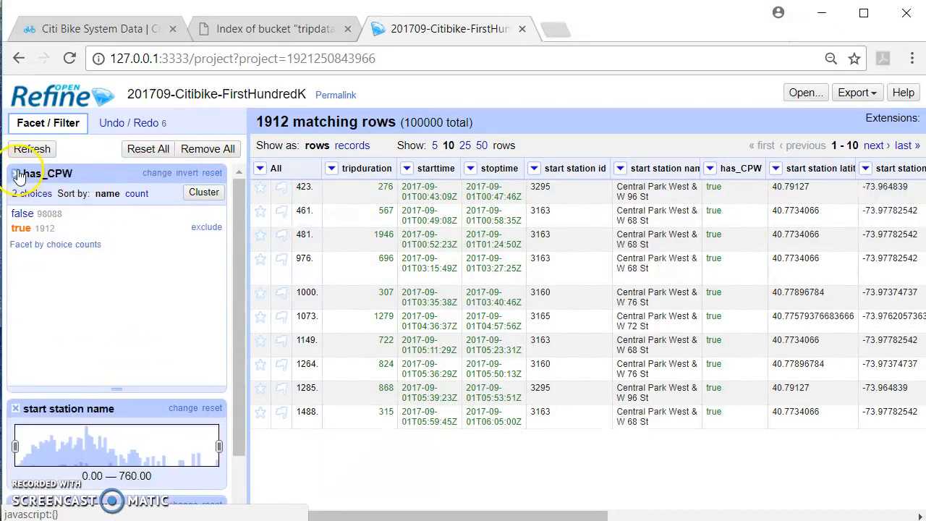
{"action": "left_click", "coordinate": [15, 177]}
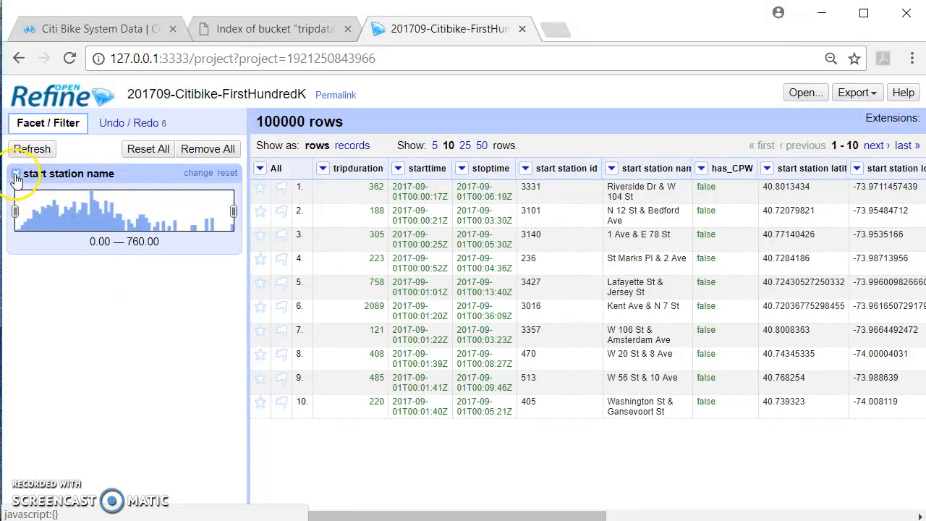
{"action": "left_click", "coordinate": [15, 176]}
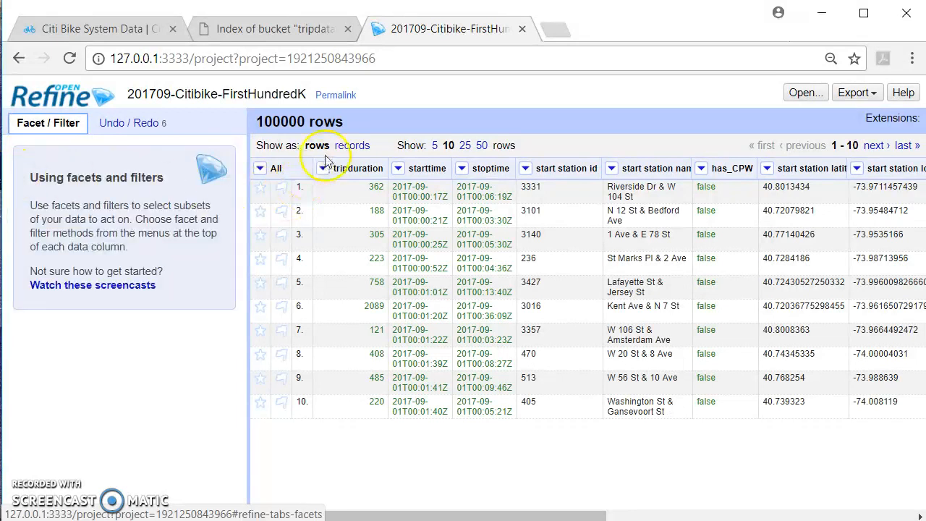
Step: Add a text facet on the start station name column
{"action": "left_click", "coordinate": [322, 168]}
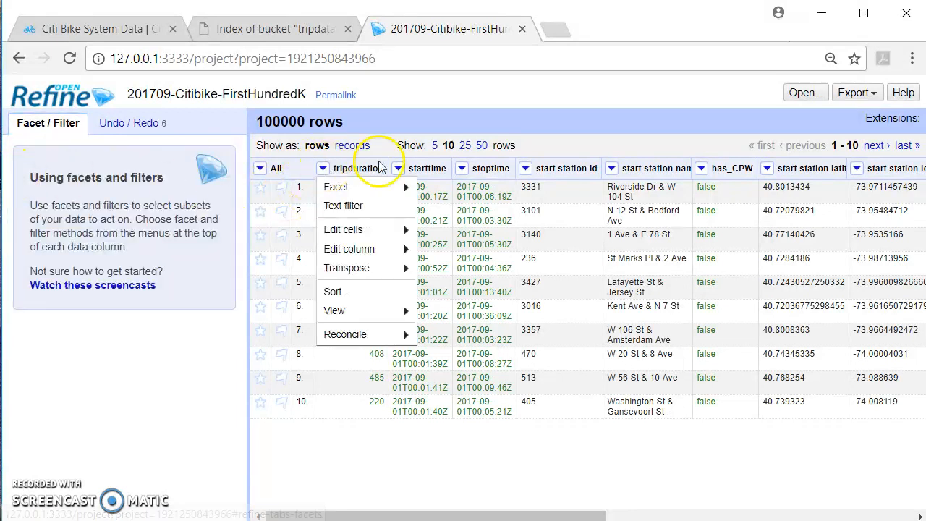
{"action": "left_click", "coordinate": [614, 172]}
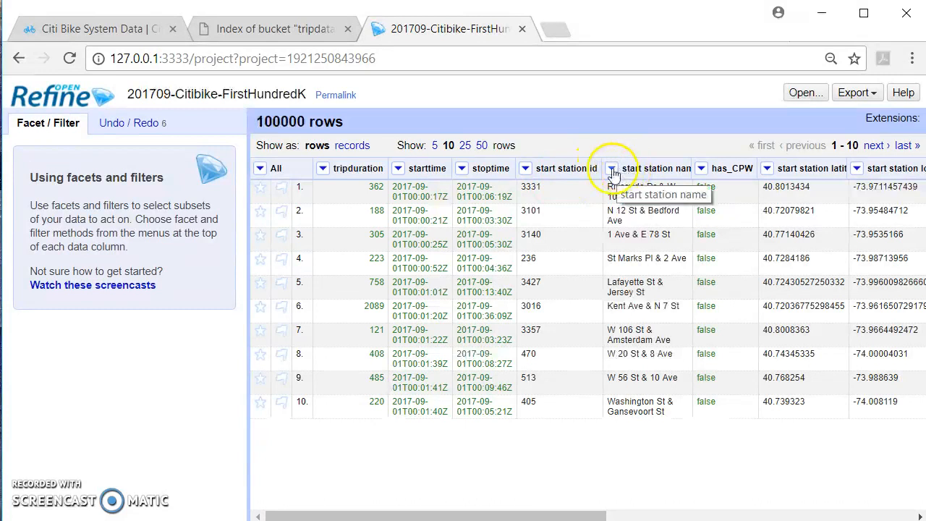
{"action": "left_click", "coordinate": [612, 168]}
{"action": "mouse_move", "coordinate": [630, 188]}
{"action": "left_click", "coordinate": [722, 189]}
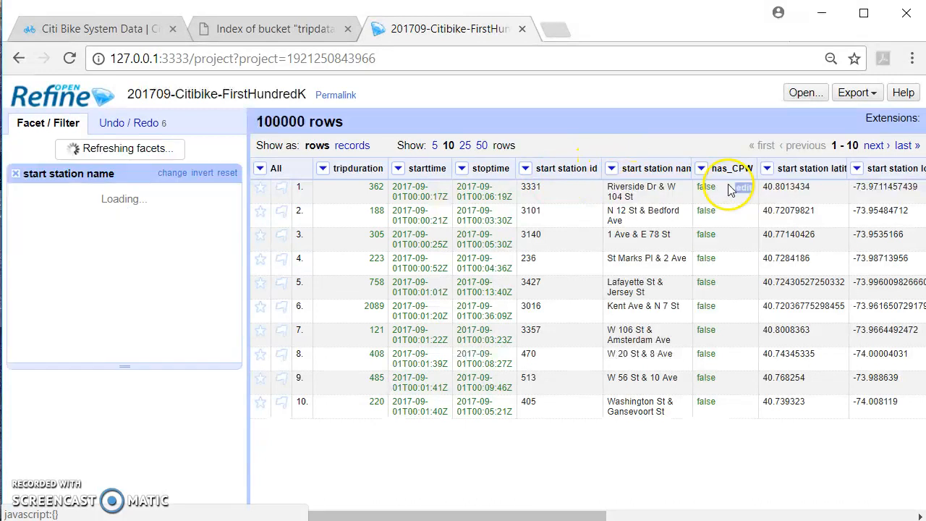
Step: Filter the start station name facet to 1 Ave & E 30 St, 1 Ave & E 44 St and 1 Ave & E 62 St
{"action": "left_click", "coordinate": [58, 245]}
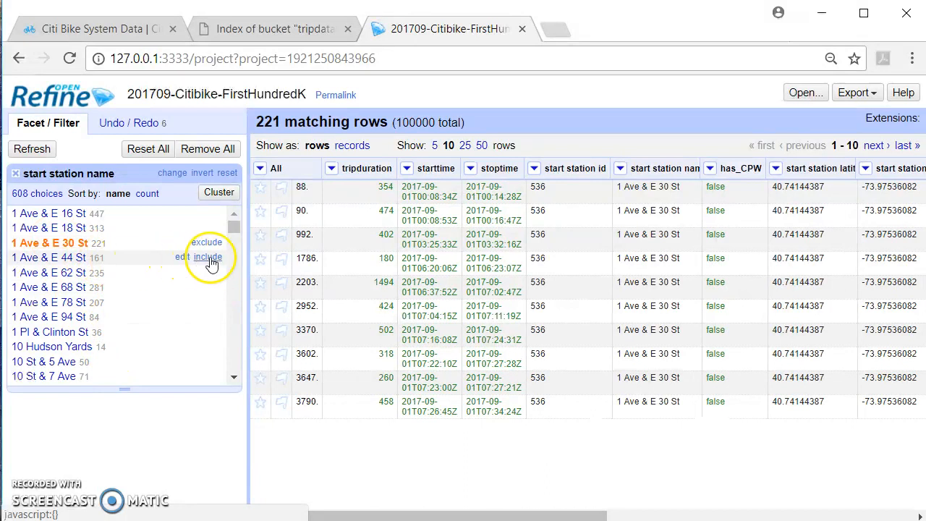
{"action": "left_click", "coordinate": [205, 258]}
{"action": "left_click", "coordinate": [207, 273]}
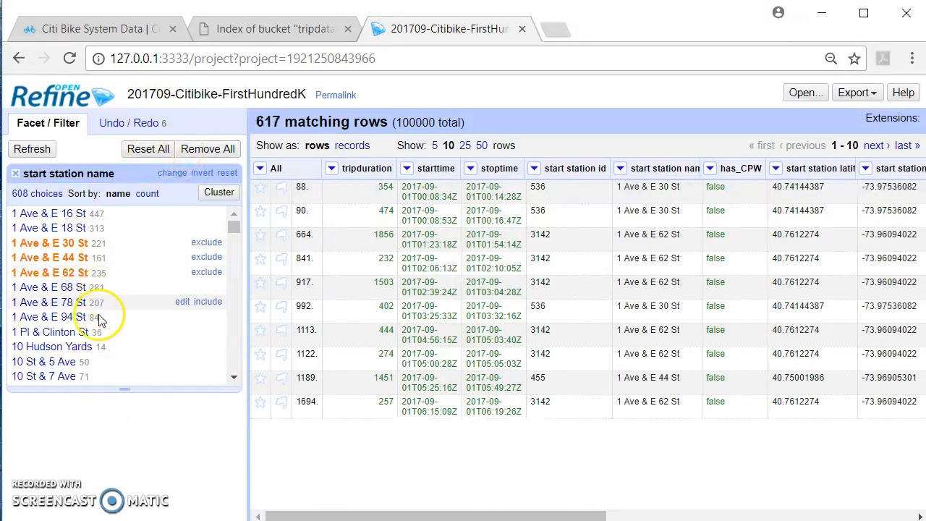
Step: Examine the project's operation history, from its creation through the transforms, mass edit and has_CPW column
{"action": "left_click", "coordinate": [119, 123]}
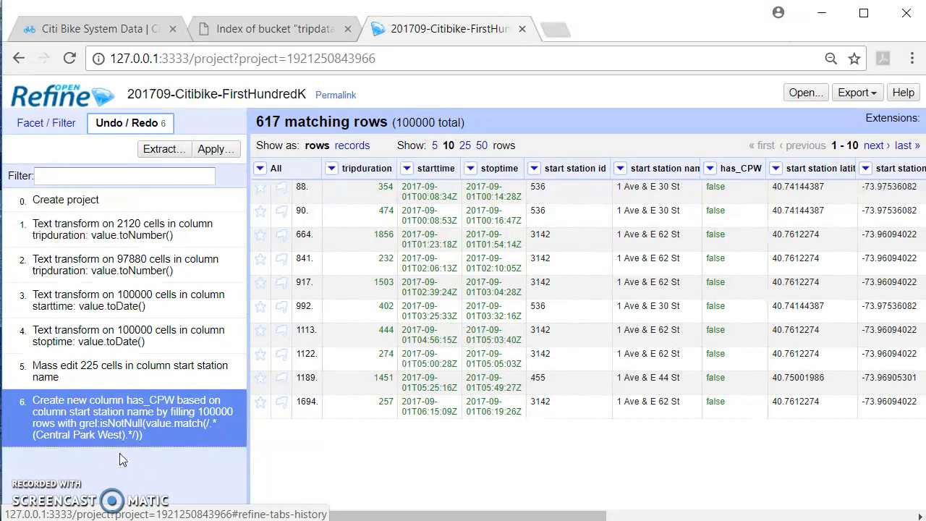
{"action": "left_click", "coordinate": [96, 205]}
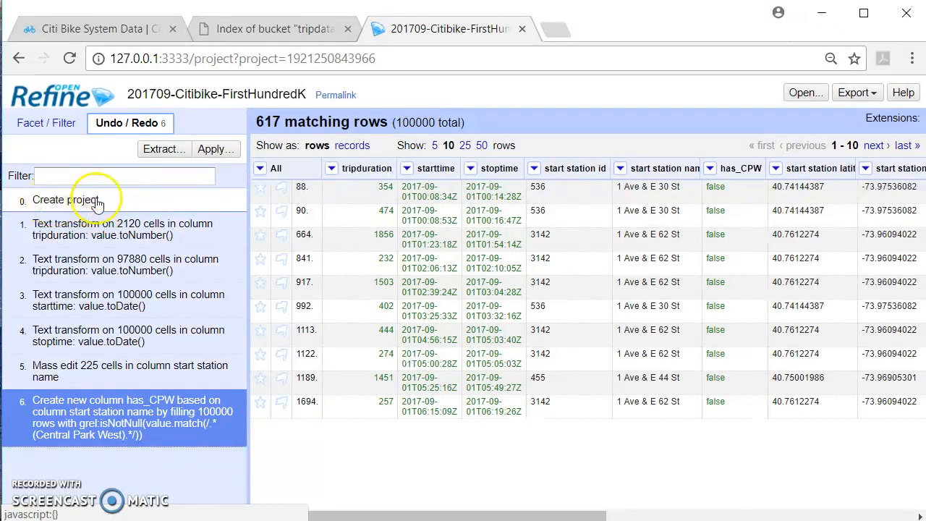
{"action": "left_click", "coordinate": [114, 230]}
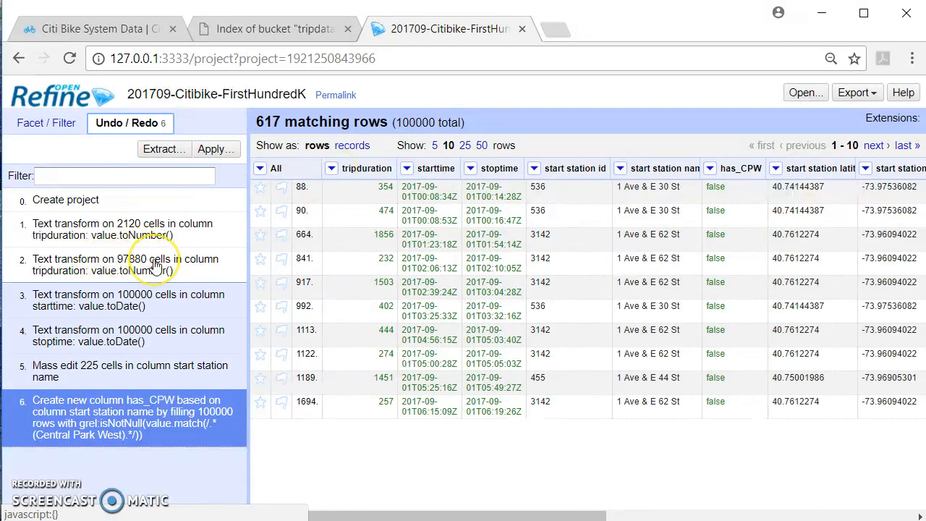
{"action": "left_click", "coordinate": [132, 302]}
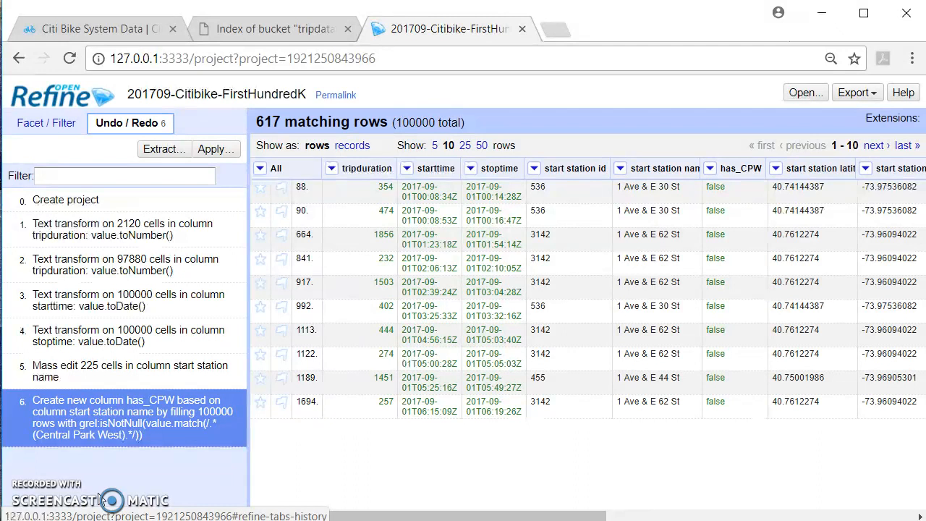
{"action": "left_click", "coordinate": [120, 376]}
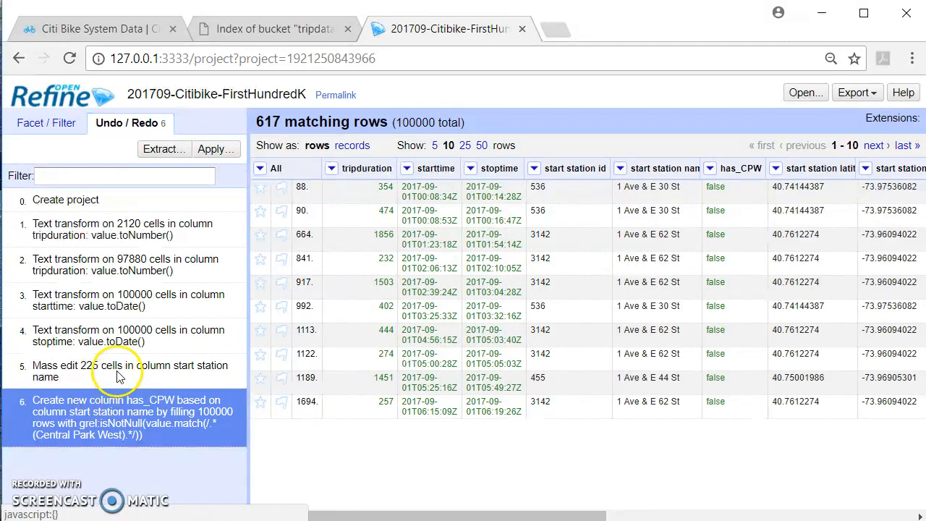
Step: Roll the project back to history steps 4, 5 and 1, and check the active facet at step 1
{"action": "left_click", "coordinate": [130, 334]}
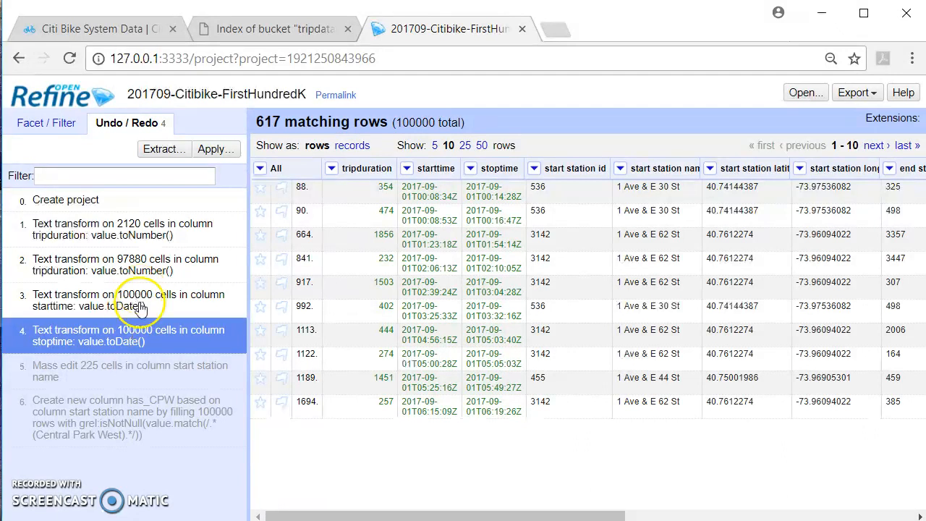
{"action": "left_click", "coordinate": [103, 370]}
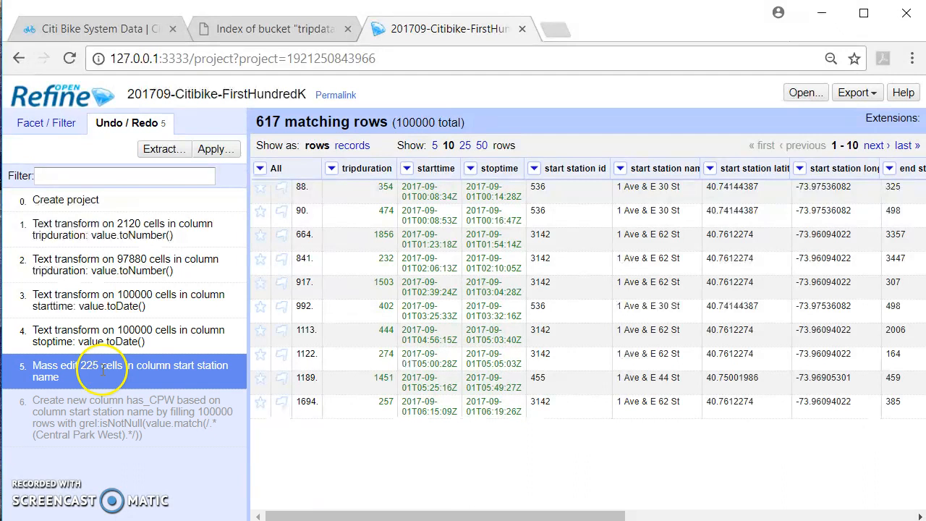
{"action": "left_click", "coordinate": [107, 231]}
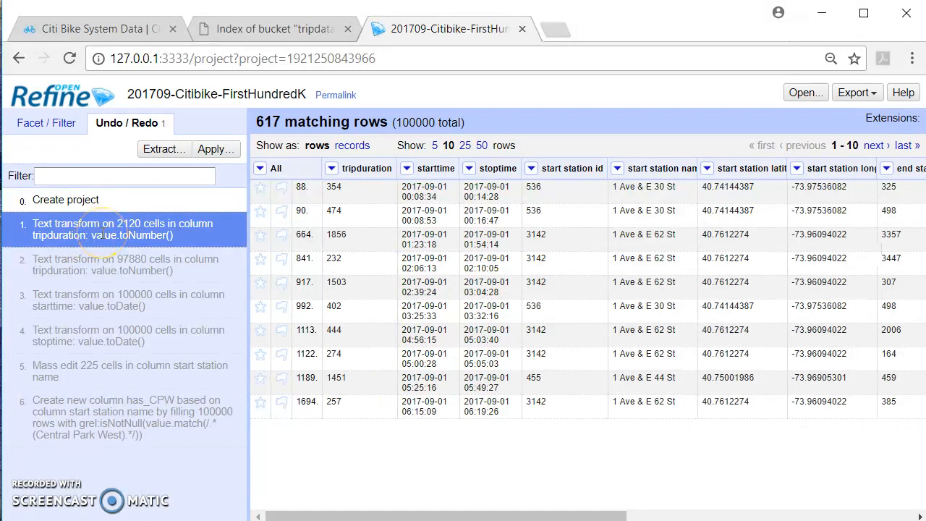
{"action": "left_click", "coordinate": [51, 127]}
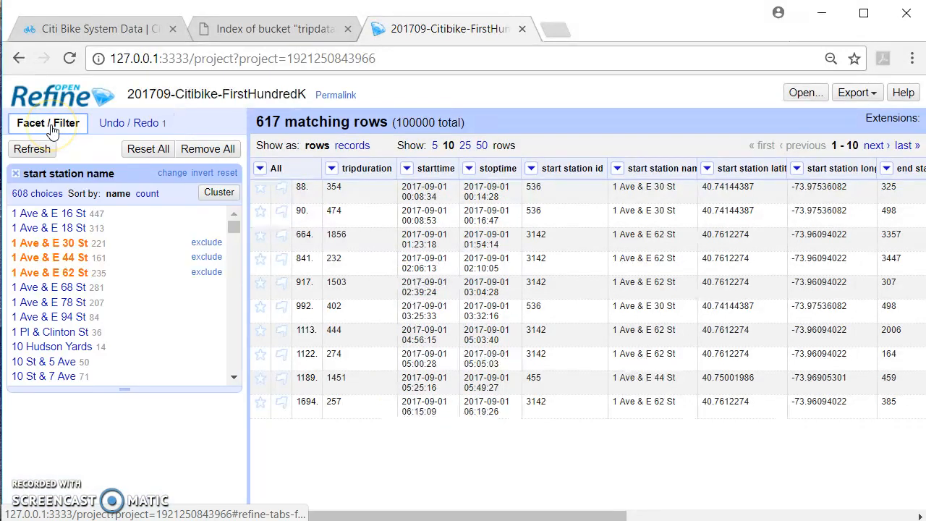
{"action": "left_click", "coordinate": [120, 123]}
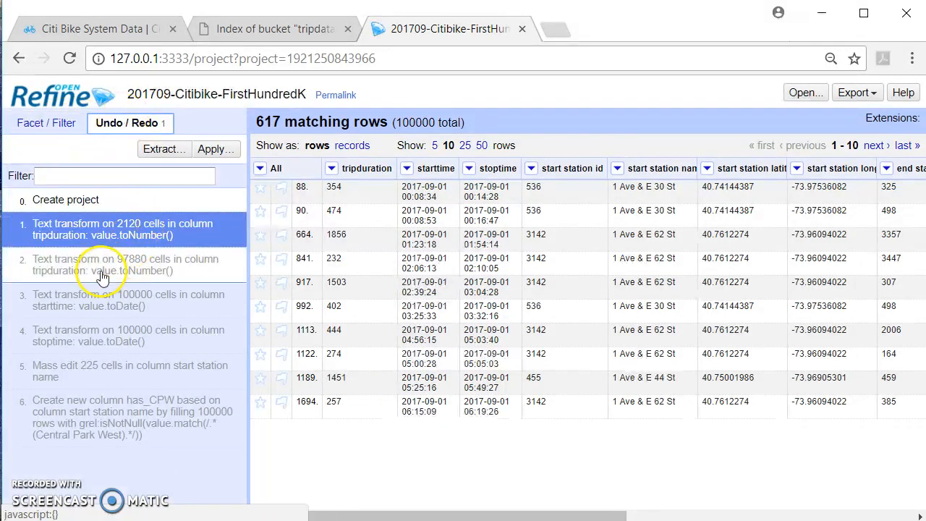
Step: Restore the project to history step 6, the has_CPW column creation, and remove the start station name facet
{"action": "left_click", "coordinate": [83, 411]}
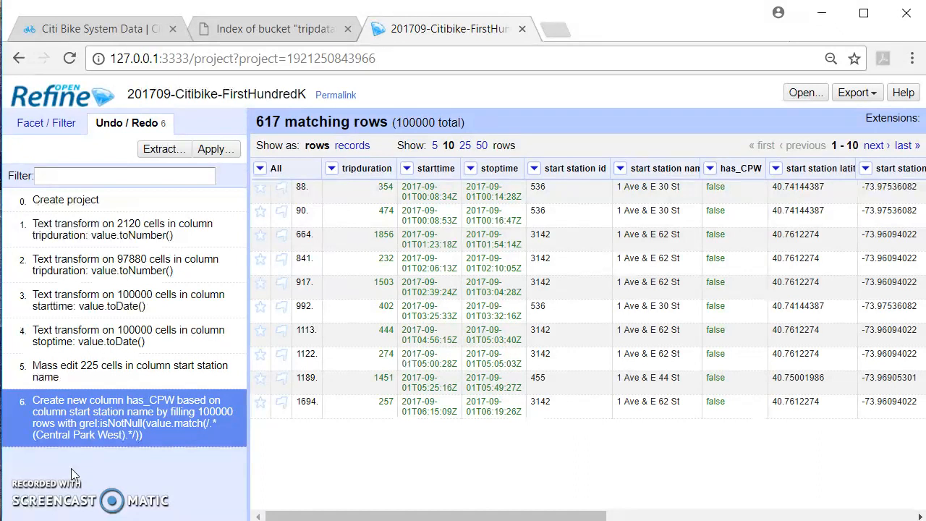
{"action": "left_click", "coordinate": [43, 130]}
{"action": "left_click", "coordinate": [14, 172]}
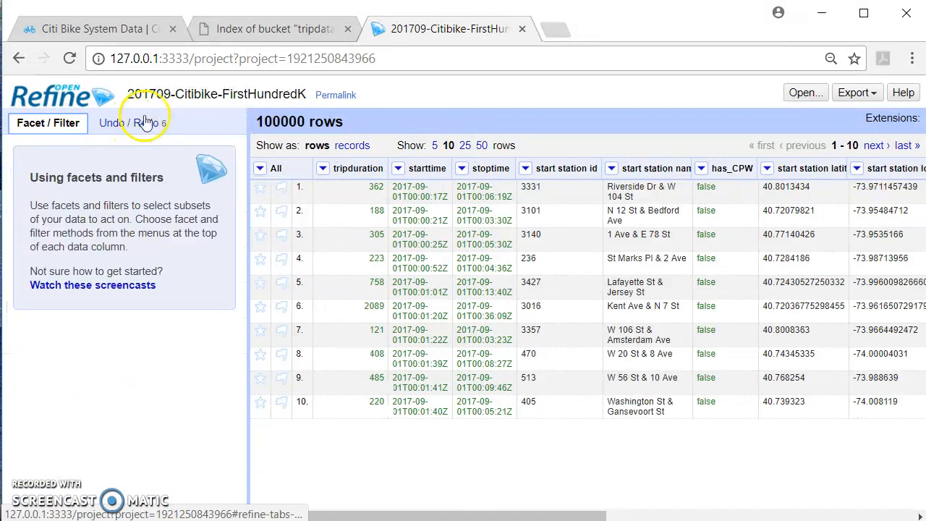
Step: Extract the full operation history as JSON, review the code from start to end, and select all of it
{"action": "left_click", "coordinate": [135, 124]}
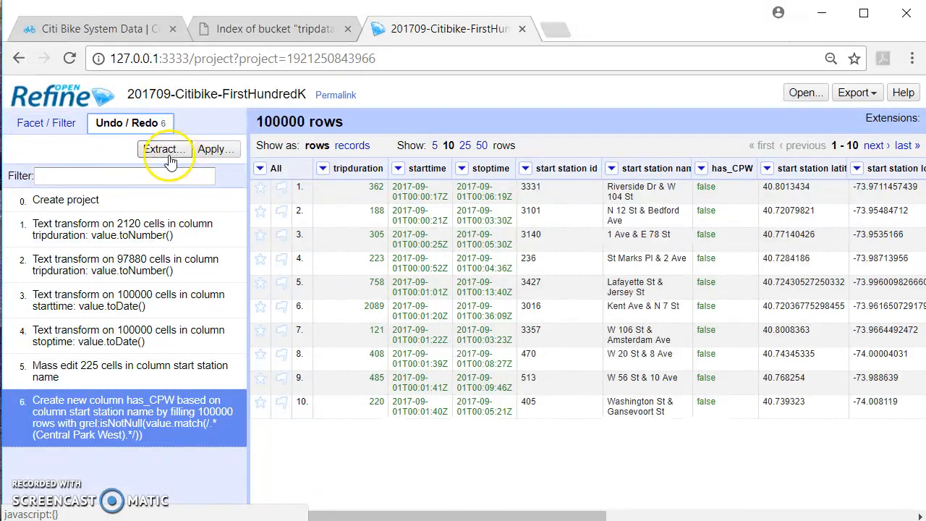
{"action": "left_click", "coordinate": [165, 154]}
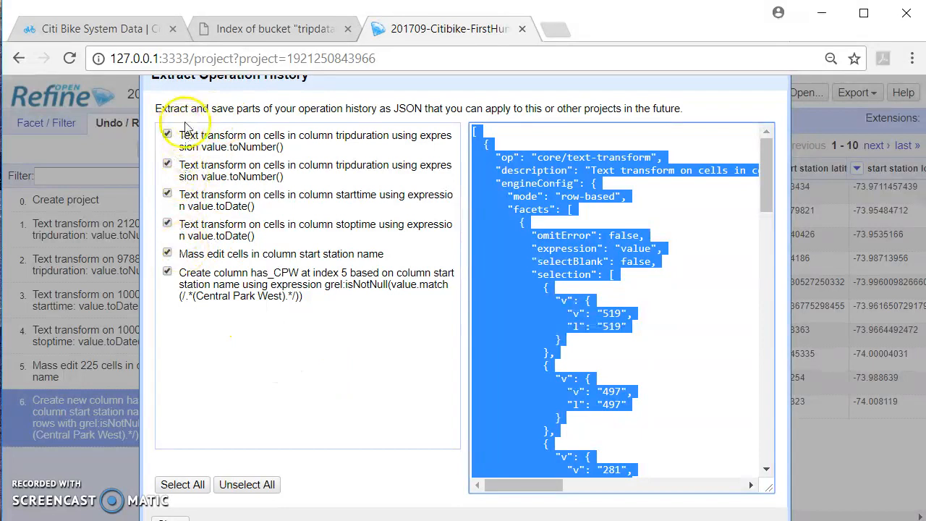
{"action": "left_click", "coordinate": [625, 287]}
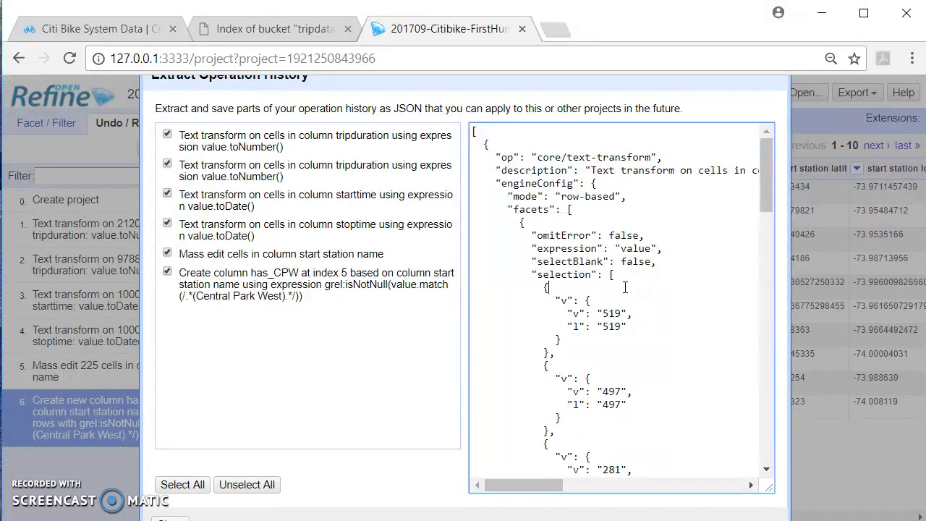
{"action": "scroll", "coordinate": [657, 232], "scroll_direction": "down", "scroll_amount": 10}
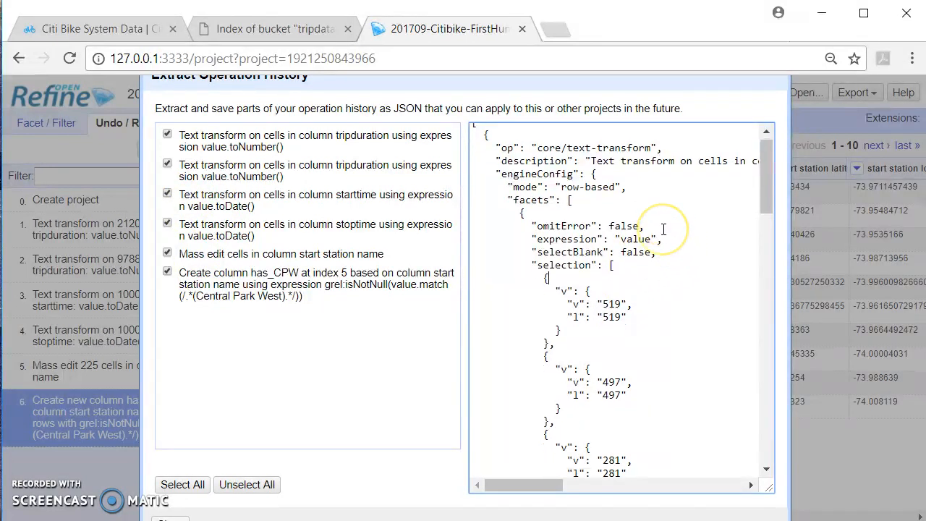
{"action": "scroll", "coordinate": [662, 229], "scroll_direction": "down", "scroll_amount": 5}
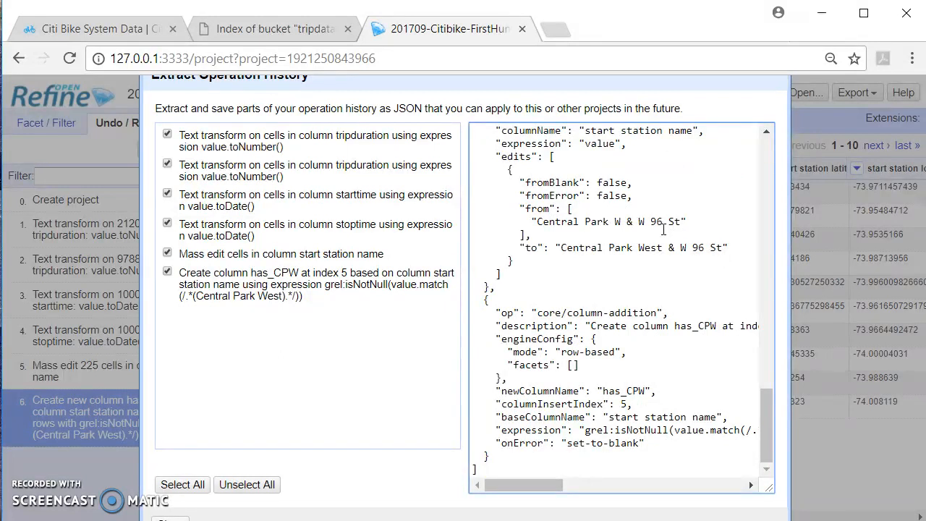
{"action": "scroll", "coordinate": [663, 229], "scroll_direction": "up", "scroll_amount": 15}
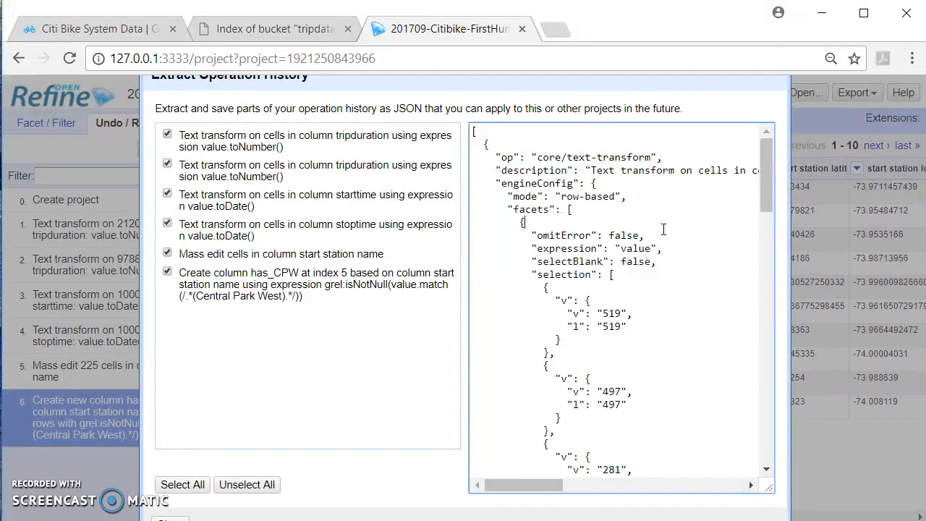
{"action": "key", "text": "ctrl+a"}
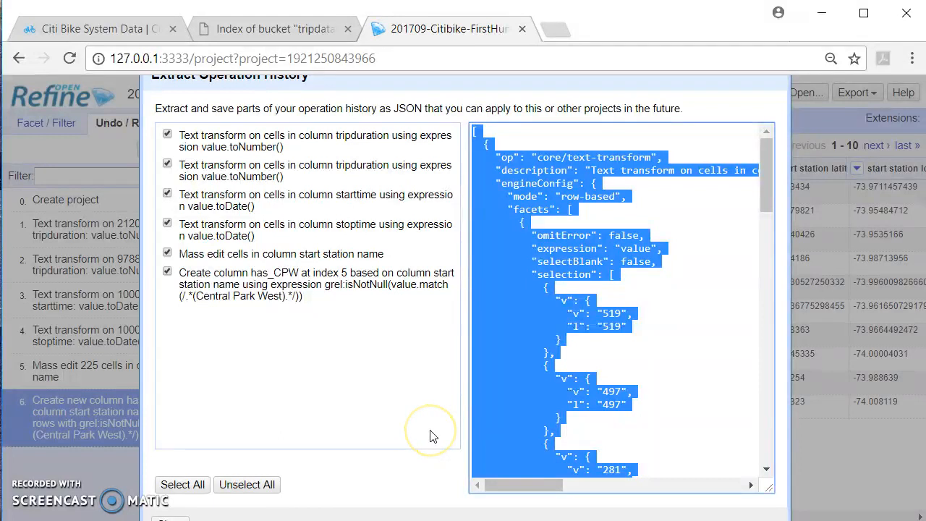
Step: Close the extracted operation history and reset the page zoom to its default
{"action": "key", "text": "ctrl+minus"}
{"action": "key", "text": "ctrl+minus"}
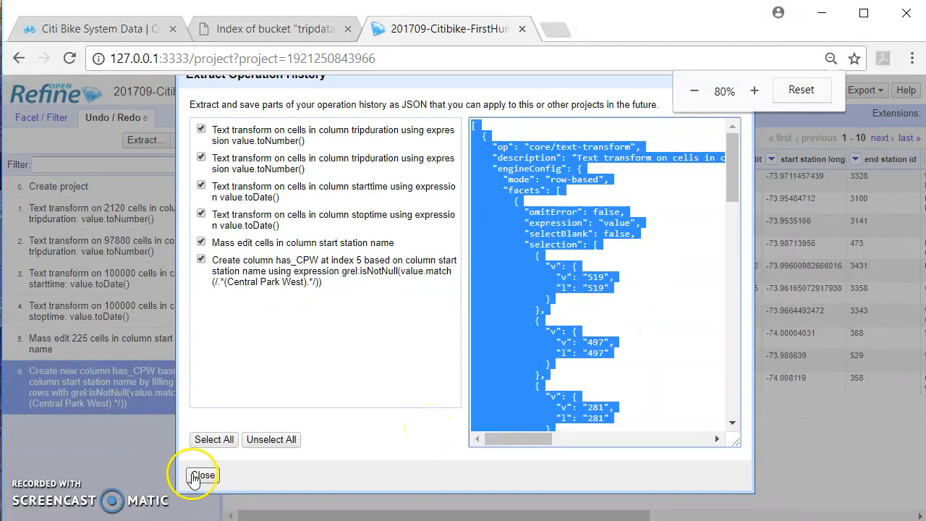
{"action": "left_click", "coordinate": [203, 475]}
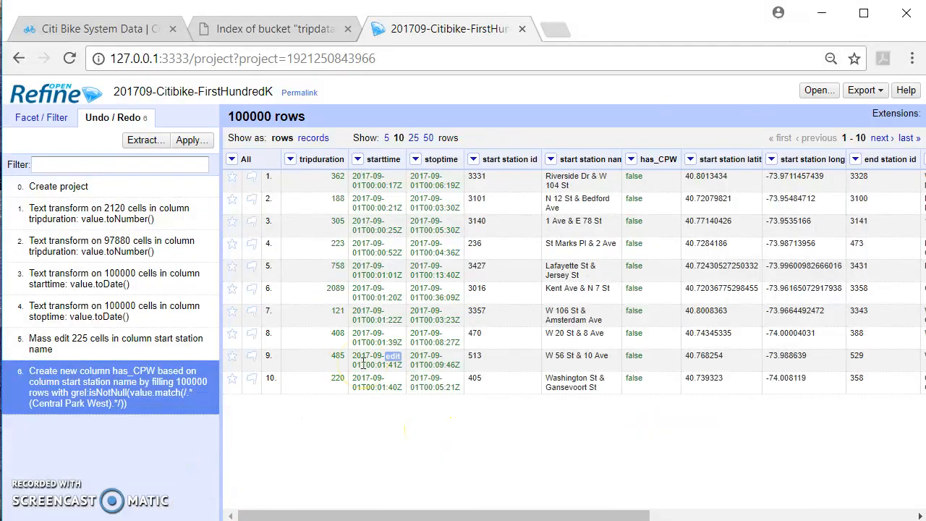
{"action": "key", "text": "ctrl+0"}
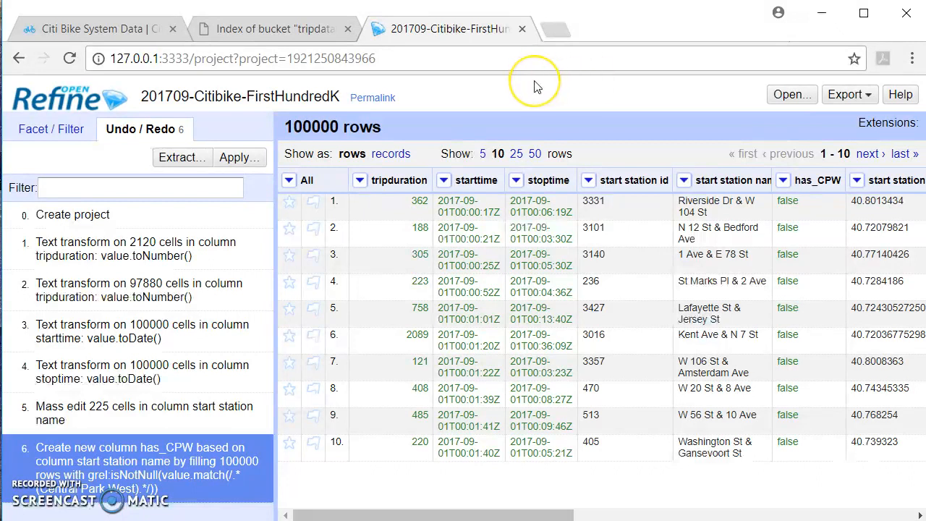
Step: Start a new project from the 201709-citibike-tripdata file in the desktop folder 201709-citibike-tripdata.csv and load its parsing preview
{"action": "left_click", "coordinate": [72, 105]}
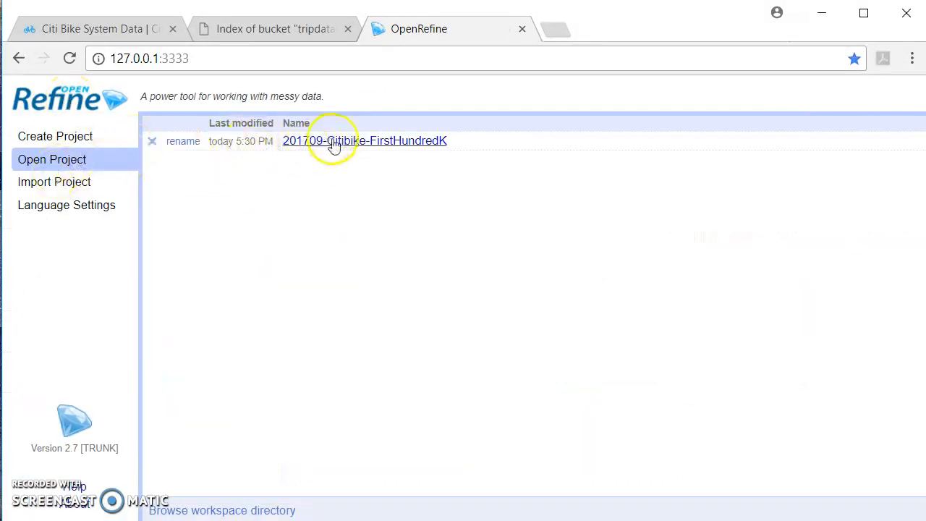
{"action": "left_click", "coordinate": [62, 137]}
{"action": "left_click", "coordinate": [399, 223]}
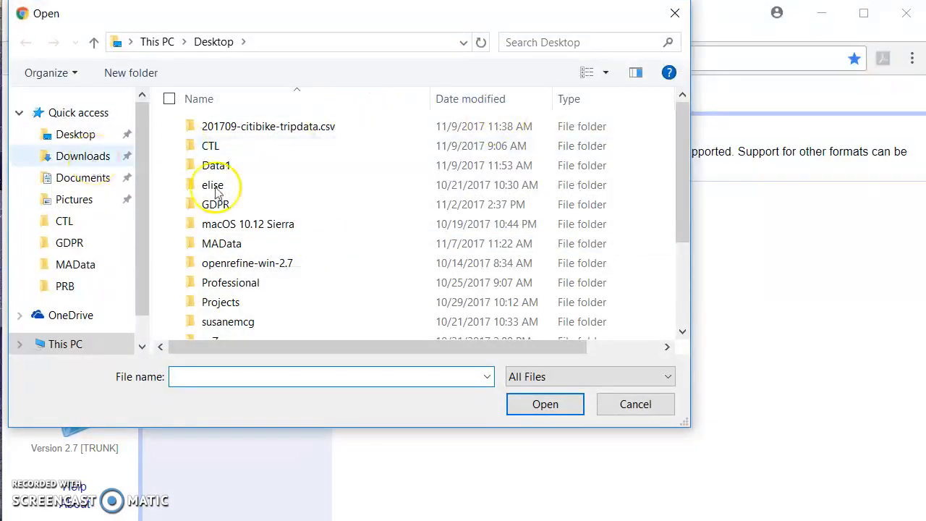
{"action": "double_click", "coordinate": [244, 130]}
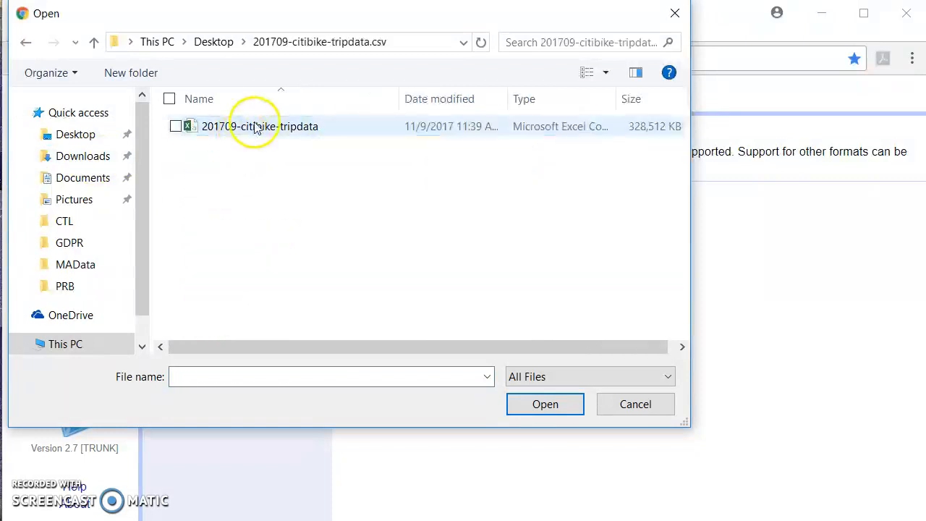
{"action": "left_click", "coordinate": [248, 125]}
{"action": "left_click", "coordinate": [558, 408]}
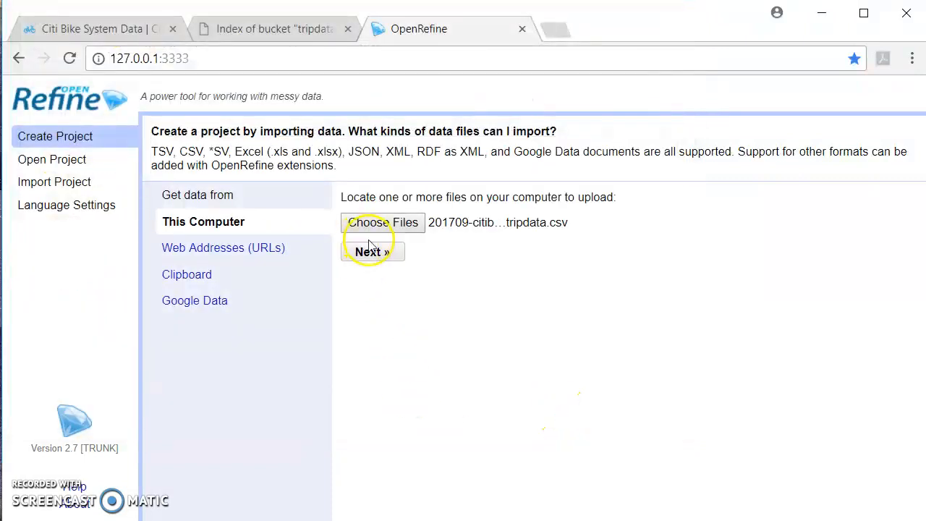
{"action": "left_click", "coordinate": [390, 253]}
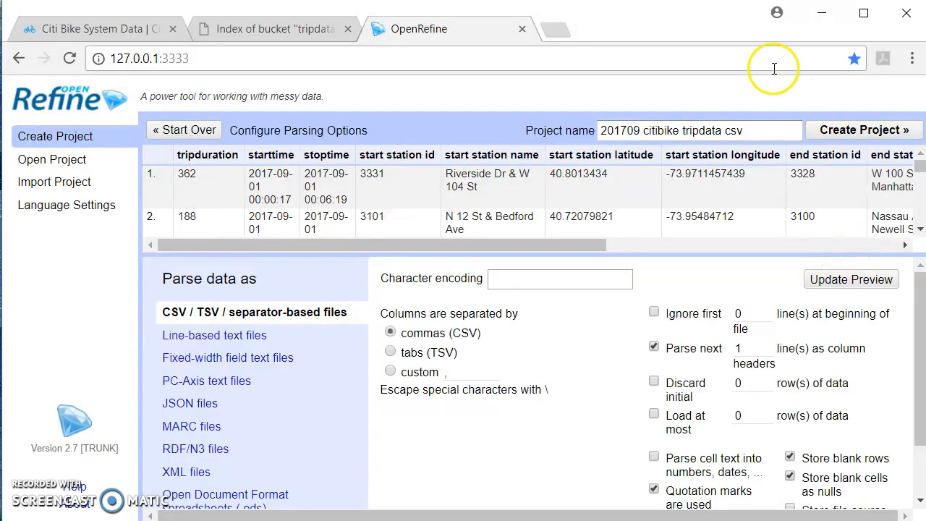
Step: Rename the new project as "201709 Citibike-SecondHundredK"
{"action": "left_click", "coordinate": [755, 130]}
{"action": "key", "text": "BackSpace"}
{"action": "key", "text": "BackSpace"}
{"action": "key", "text": "BackSpace"}
{"action": "key", "text": "BackSpace"}
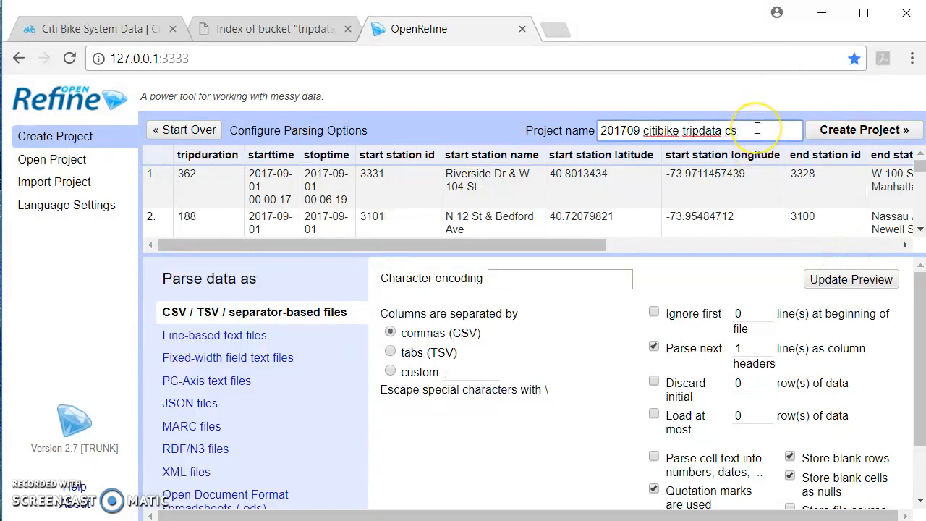
{"action": "key", "text": "BackSpace"}
{"action": "key", "text": "BackSpace"}
{"action": "key", "text": "BackSpace"}
{"action": "key", "text": "BackSpace"}
{"action": "key", "text": "BackSpace"}
{"action": "key", "text": "BackSpace"}
{"action": "key", "text": "BackSpace"}
{"action": "key", "text": "BackSpace"}
{"action": "key", "text": "BackSpace"}
{"action": "key", "text": "BackSpace"}
{"action": "key", "text": "BackSpace"}
{"action": "key", "text": "BackSpace"}
{"action": "key", "text": "BackSpace"}
{"action": "key", "text": "BackSpace"}
{"action": "key", "text": "BackSpace"}
{"action": "key", "text": "BackSpace"}
{"action": "key", "text": "BackSpace"}
{"action": "type", "text": "Citin"}
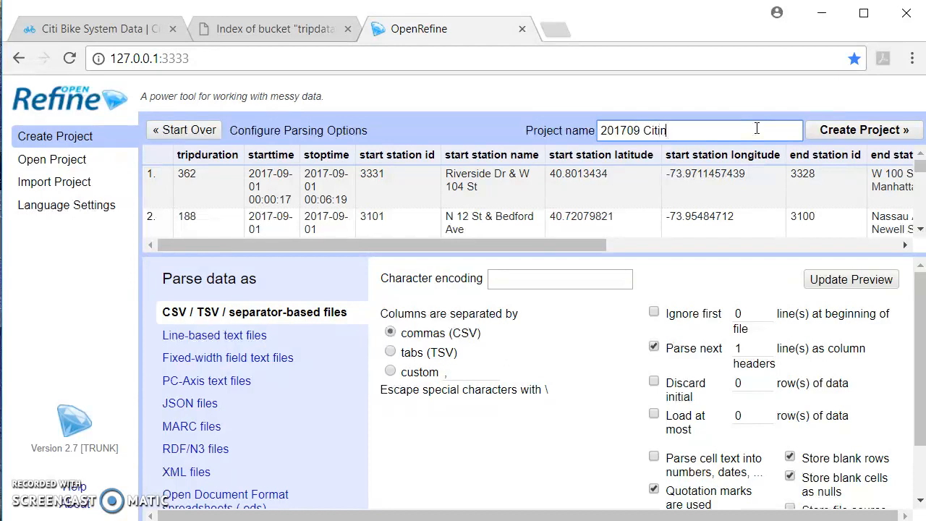
{"action": "type", "text": "bikeSEc"}
{"action": "key", "text": "BackSpace"}
{"action": "key", "text": "BackSpace"}
{"action": "type", "text": "econdHundre"}
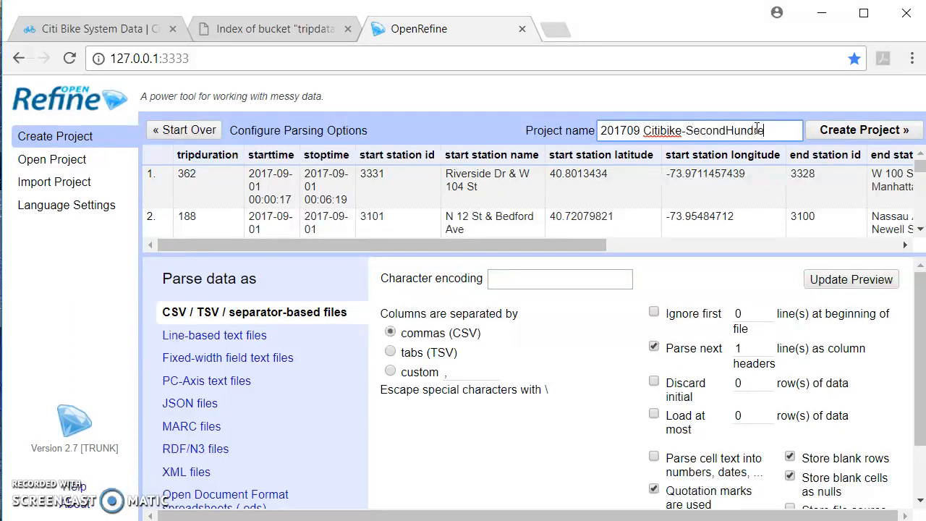
{"action": "type", "text": "dK"}
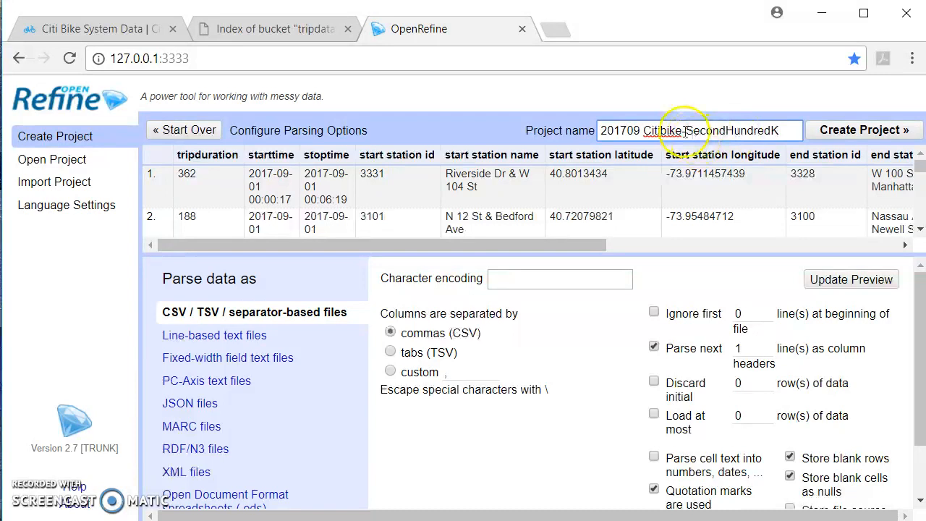
Step: Set the import to discard the initial 100000 rows of data
{"action": "left_click", "coordinate": [654, 382]}
{"action": "left_click", "coordinate": [749, 384]}
{"action": "key", "text": "BackSpace"}
{"action": "type", "text": "100"}
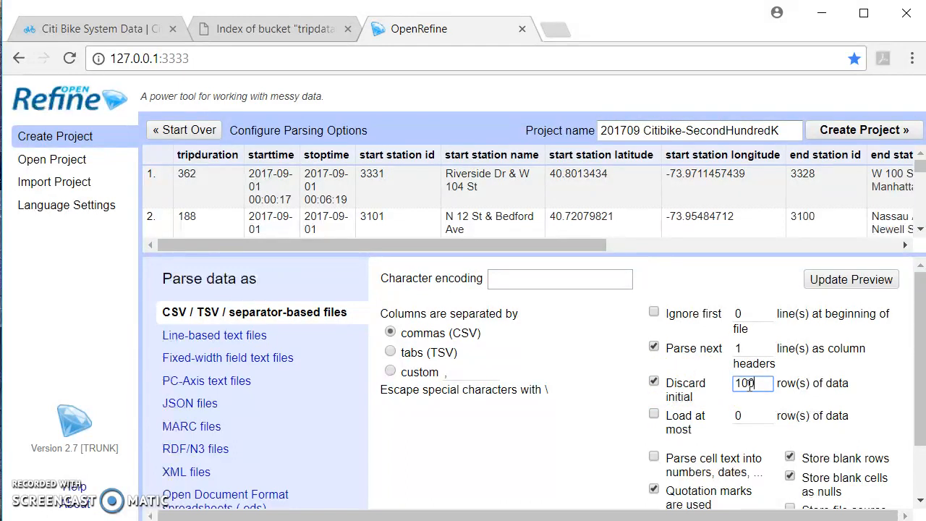
{"action": "type", "text": "000"}
Step: Limit the import to at most 100000 rows of data and create the project with an updated preview
{"action": "left_click", "coordinate": [654, 413]}
{"action": "double_click", "coordinate": [738, 414]}
{"action": "key", "text": "BackSpace"}
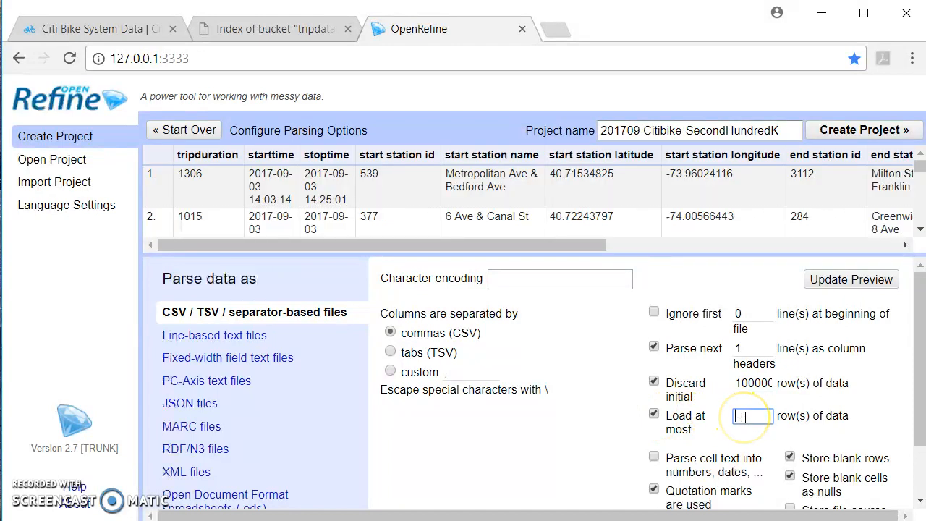
{"action": "type", "text": "100000"}
{"action": "left_click", "coordinate": [732, 416]}
{"action": "left_click", "coordinate": [562, 347]}
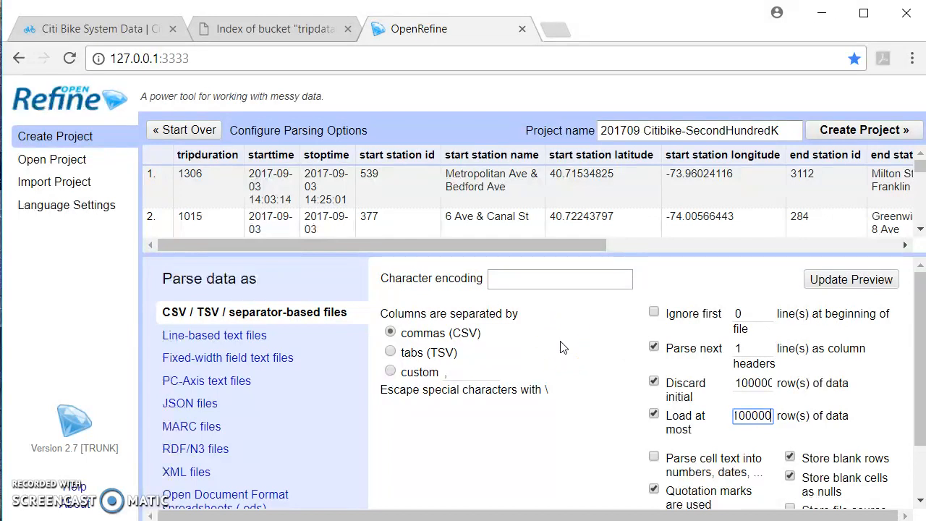
{"action": "left_click", "coordinate": [829, 280]}
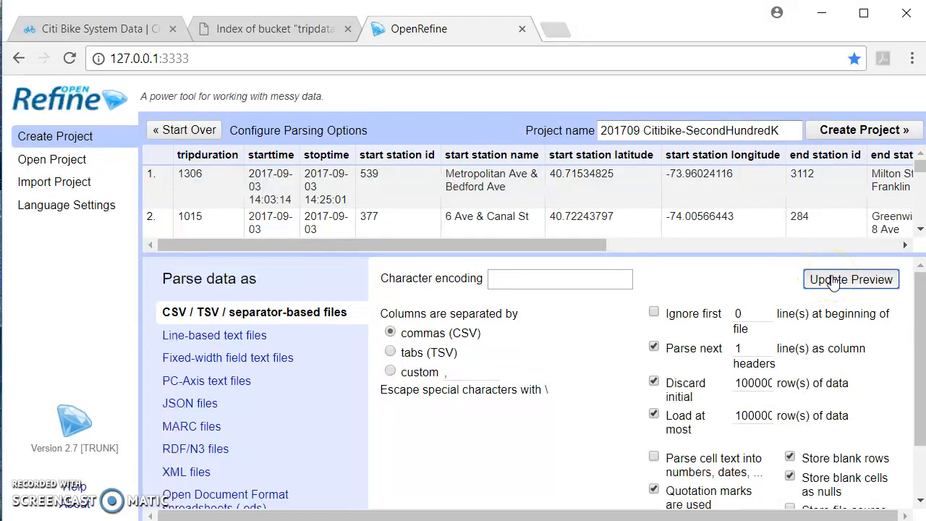
{"action": "left_click", "coordinate": [853, 137]}
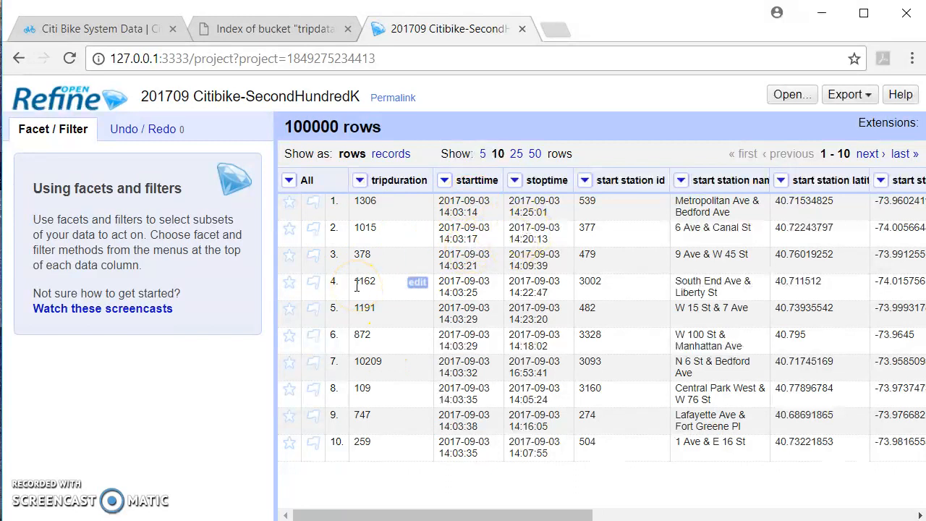
{"action": "left_click", "coordinate": [361, 183]}
{"action": "mouse_move", "coordinate": [405, 292]}
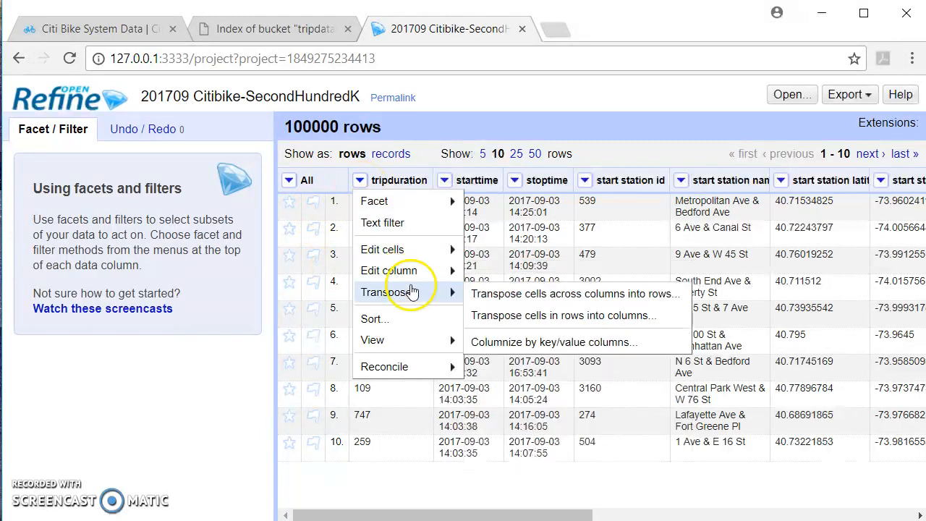
{"action": "left_click", "coordinate": [225, 443]}
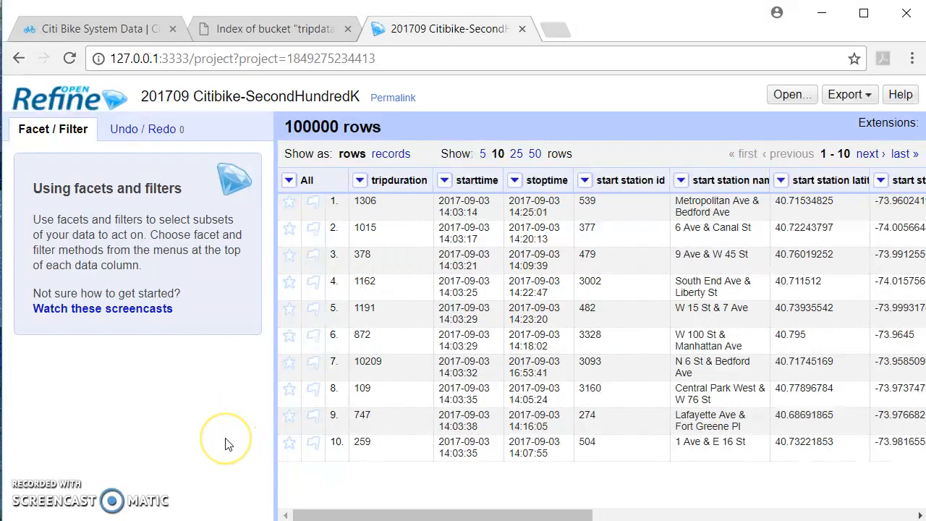
Step: Paste the extracted JSON operation history into the new project and perform its operations
{"action": "left_click", "coordinate": [145, 131]}
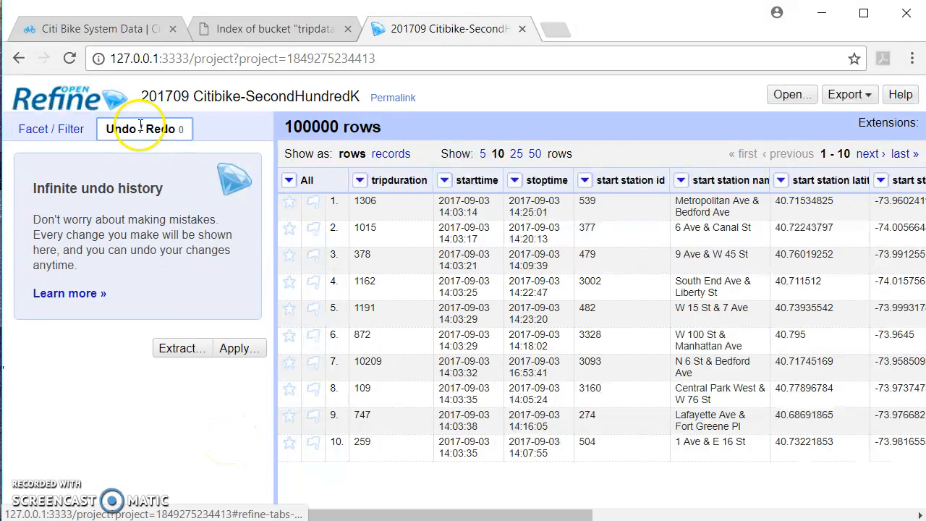
{"action": "left_click", "coordinate": [239, 348]}
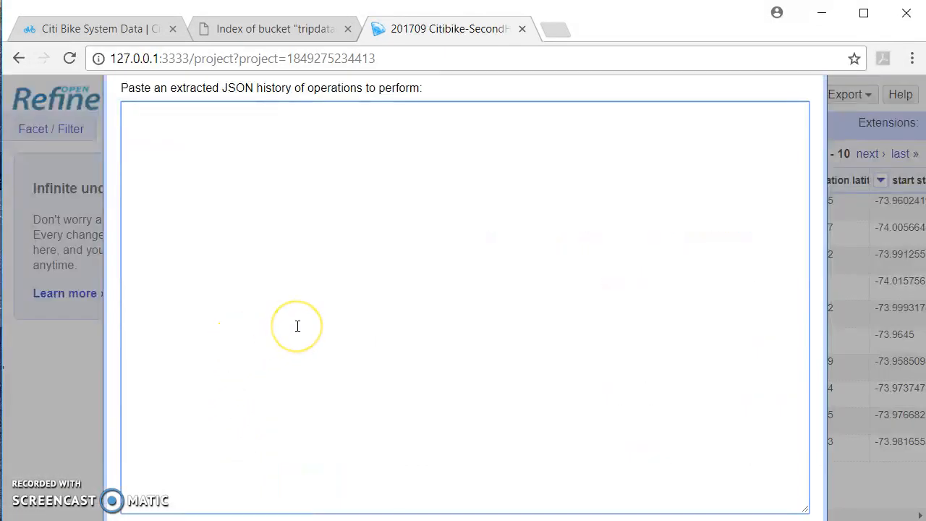
{"action": "key", "text": "ctrl+v"}
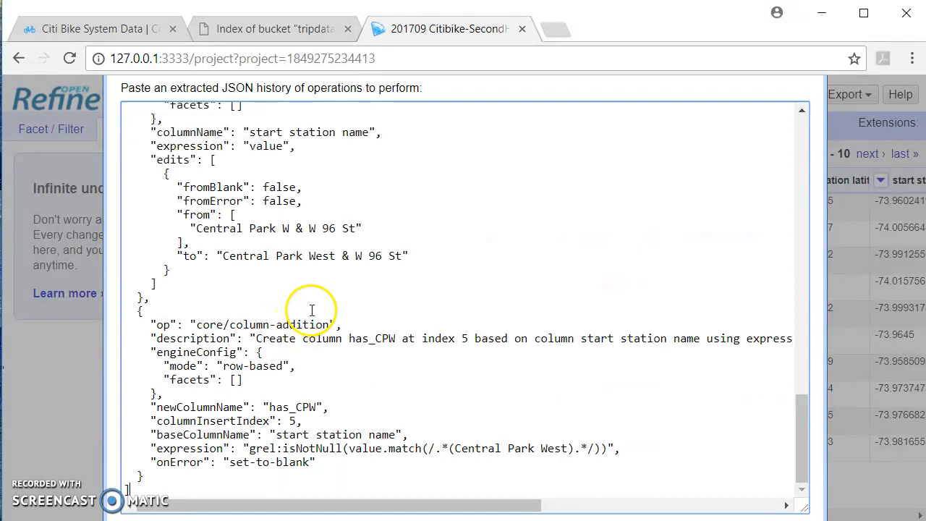
{"action": "key", "text": "ctrl+minus"}
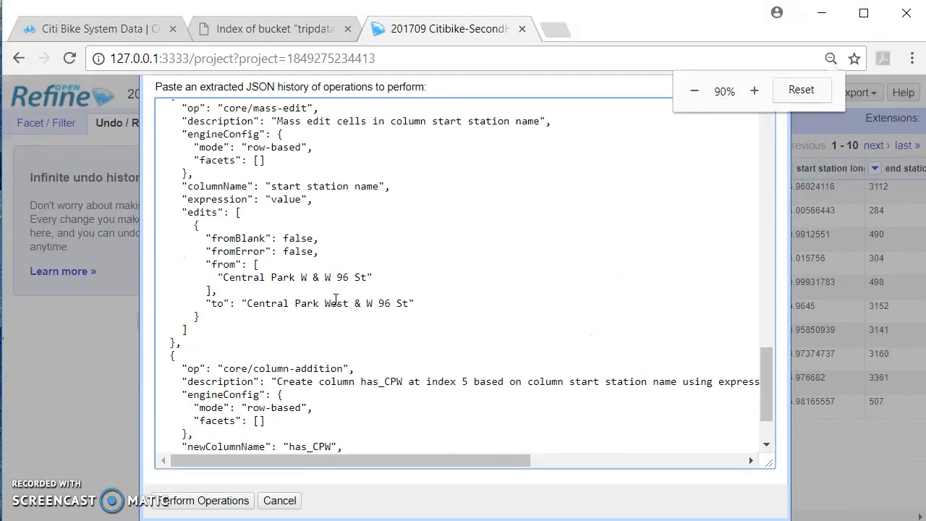
{"action": "left_click", "coordinate": [227, 499]}
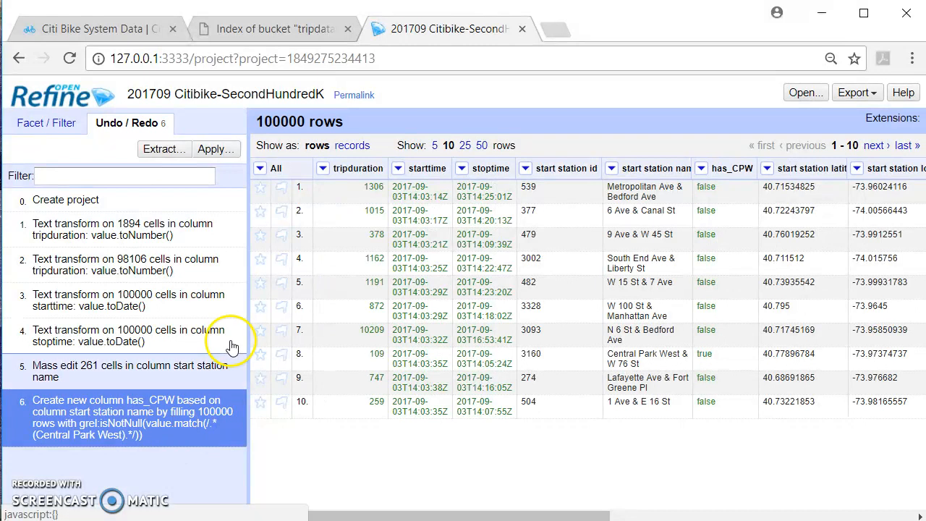
Step: Add a text facet on the has_CPW column, filter the rows to true, and shorten the facet box
{"action": "left_click", "coordinate": [35, 125]}
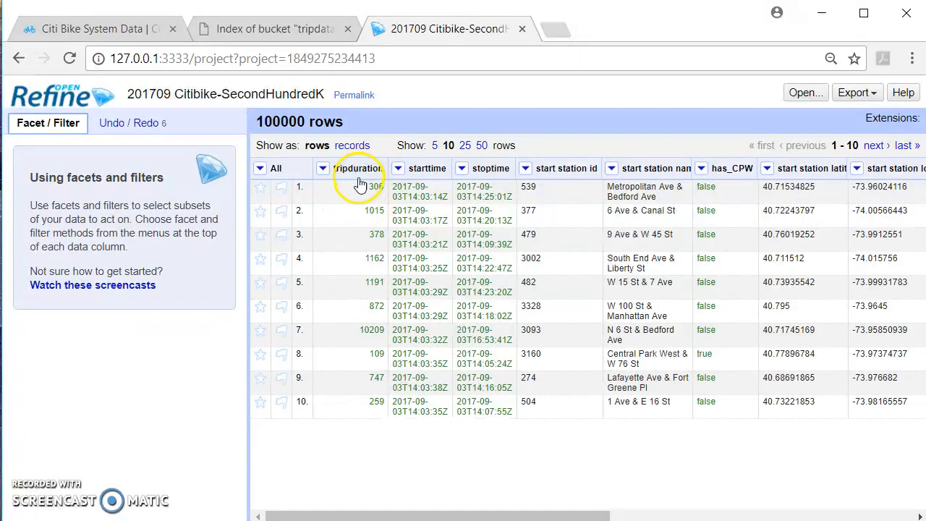
{"action": "left_click", "coordinate": [702, 170]}
{"action": "mouse_move", "coordinate": [716, 187]}
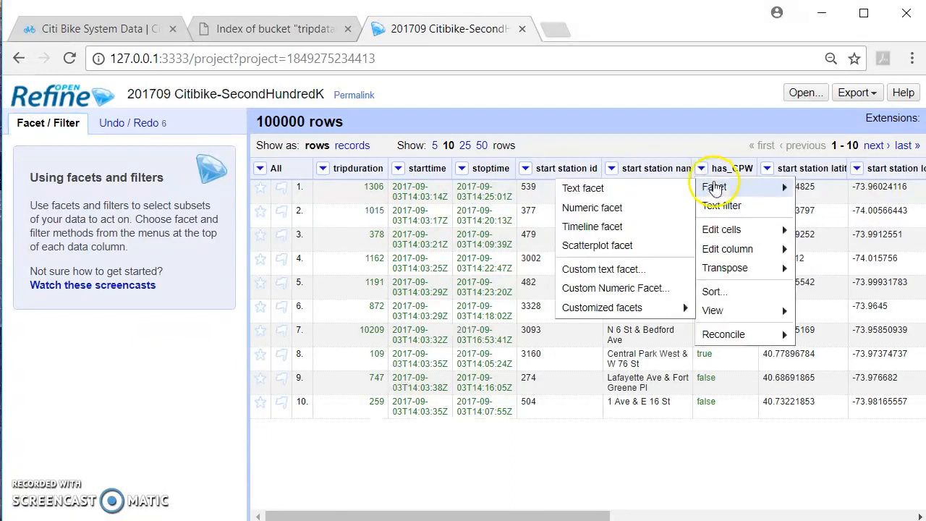
{"action": "left_click", "coordinate": [659, 193]}
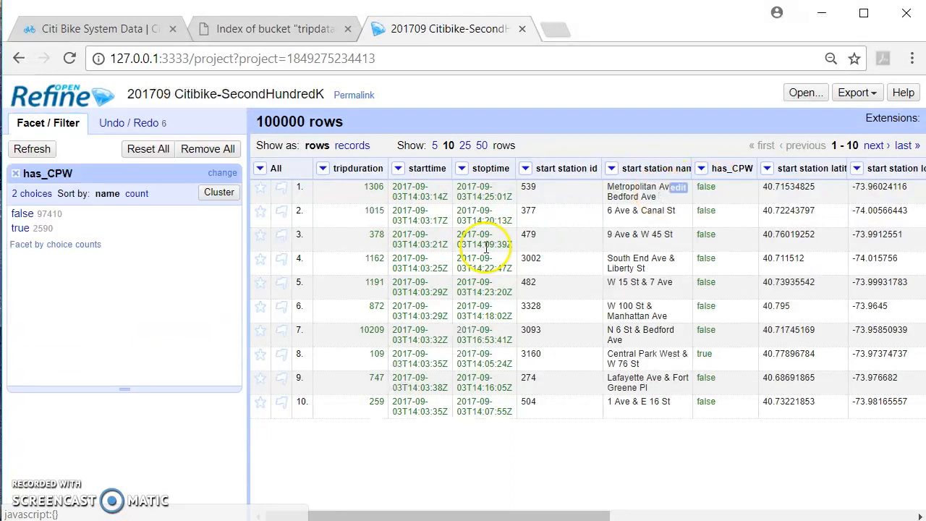
{"action": "left_click", "coordinate": [22, 228]}
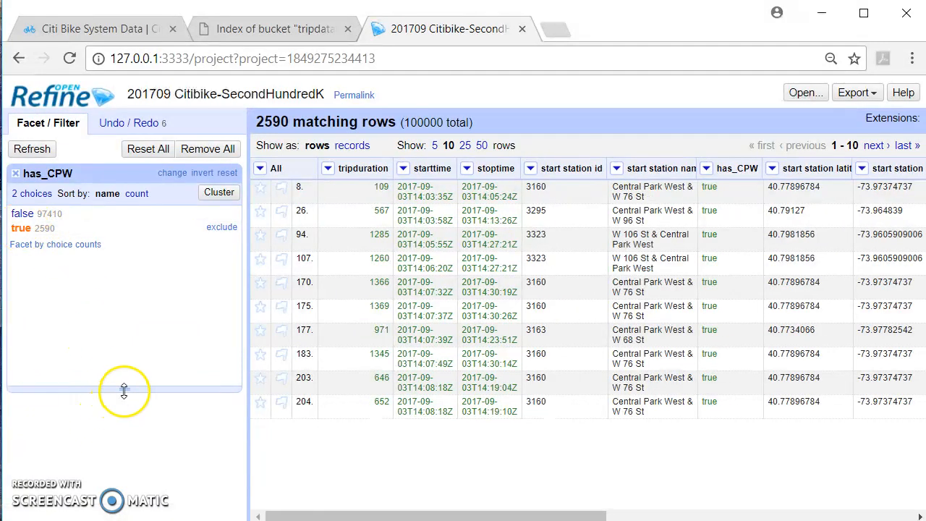
{"action": "left_click_drag", "start_coordinate": [124, 390], "coordinate": [127, 350]}
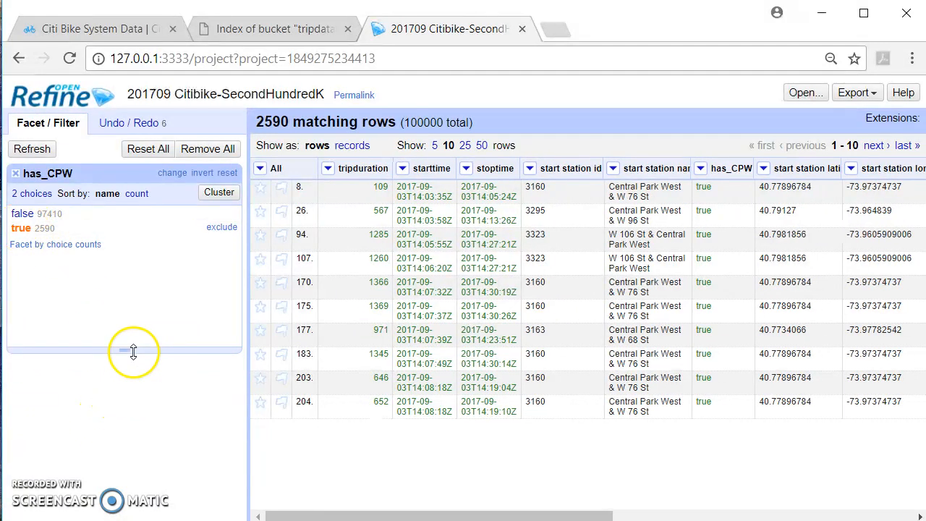
Step: Add a text facet on the start station name column and shrink the has_CPW facet to fit its two choices
{"action": "left_click", "coordinate": [613, 167]}
{"action": "mouse_move", "coordinate": [697, 188]}
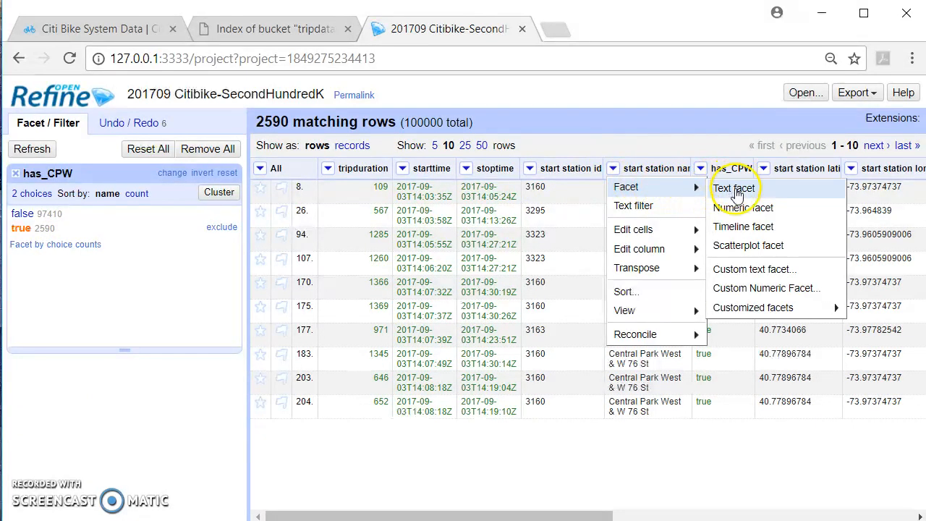
{"action": "left_click", "coordinate": [736, 188]}
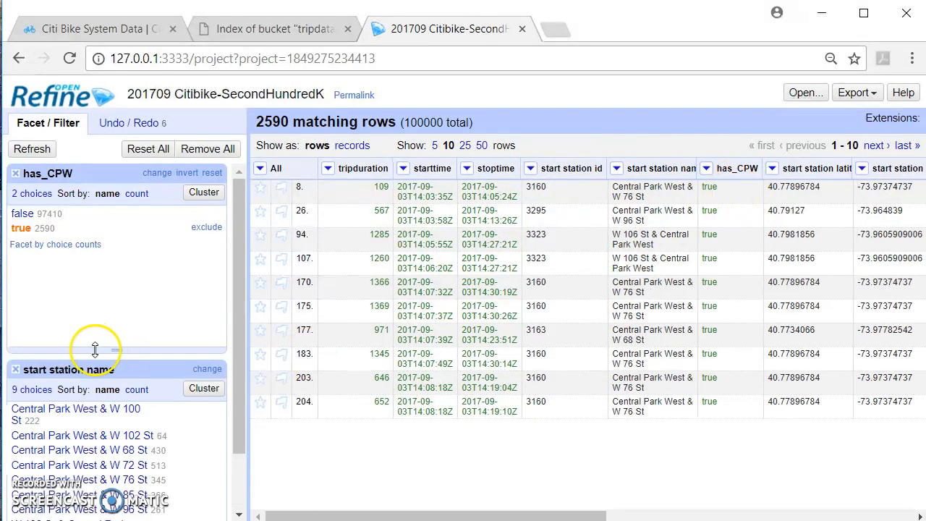
{"action": "left_click_drag", "start_coordinate": [93, 351], "coordinate": [114, 241]}
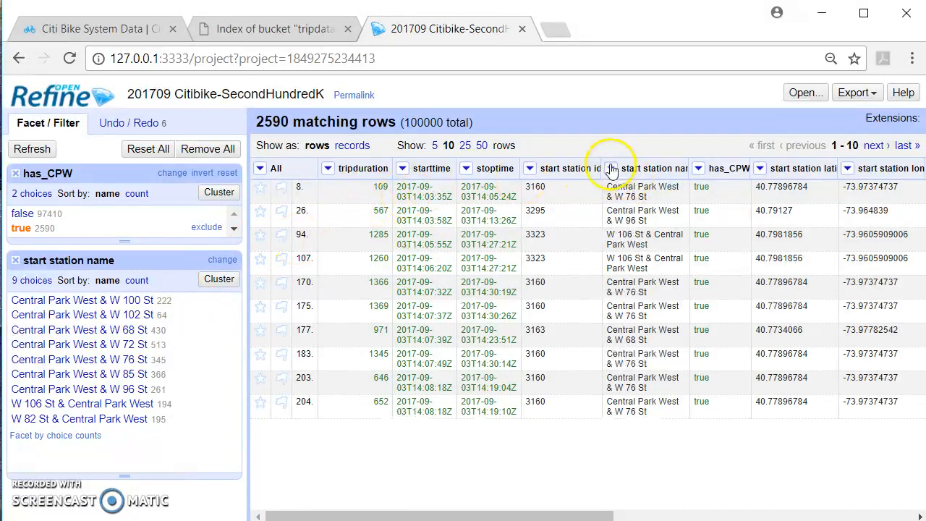
Step: Check the filtered start station name column for clusters using key collision with the fingerprint function, closing without merging anything
{"action": "left_click", "coordinate": [611, 169]}
{"action": "mouse_move", "coordinate": [622, 191]}
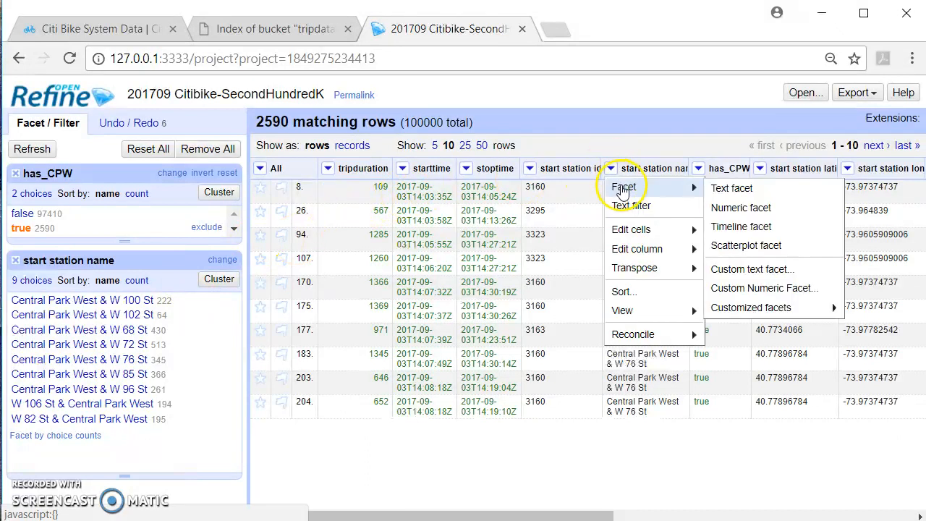
{"action": "mouse_move", "coordinate": [631, 230]}
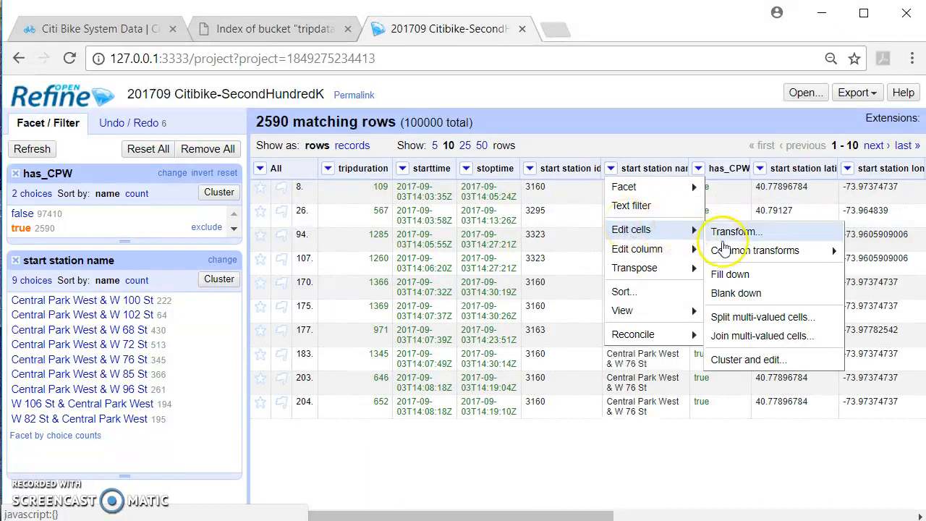
{"action": "left_click", "coordinate": [743, 360]}
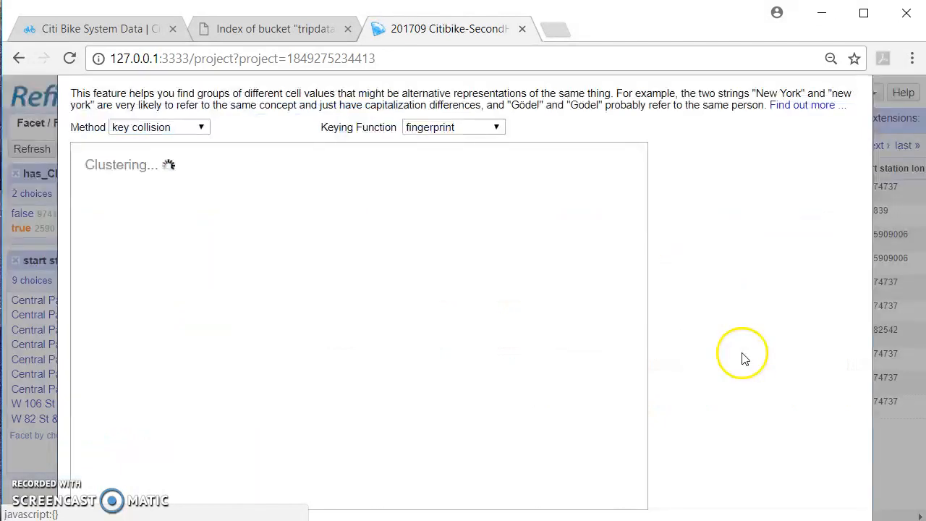
{"action": "left_click", "coordinate": [476, 130]}
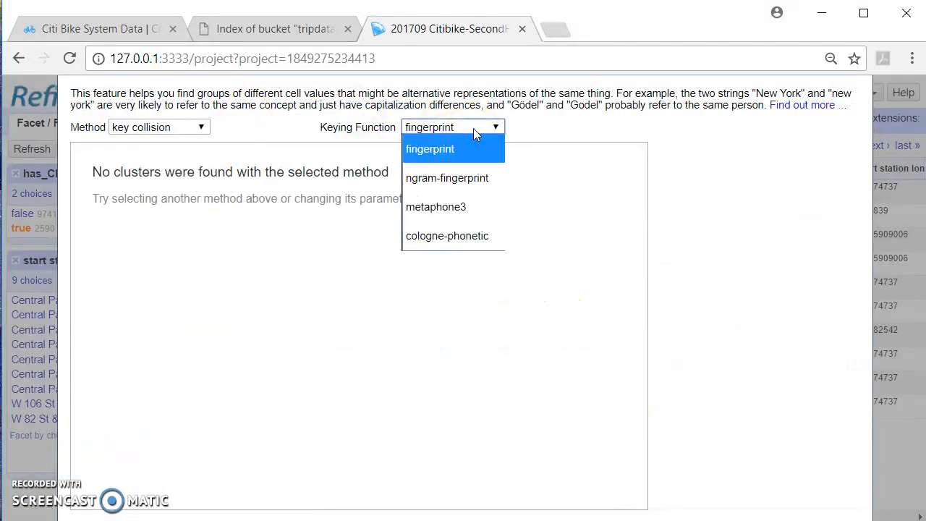
{"action": "left_click", "coordinate": [474, 128]}
{"action": "left_click", "coordinate": [215, 385]}
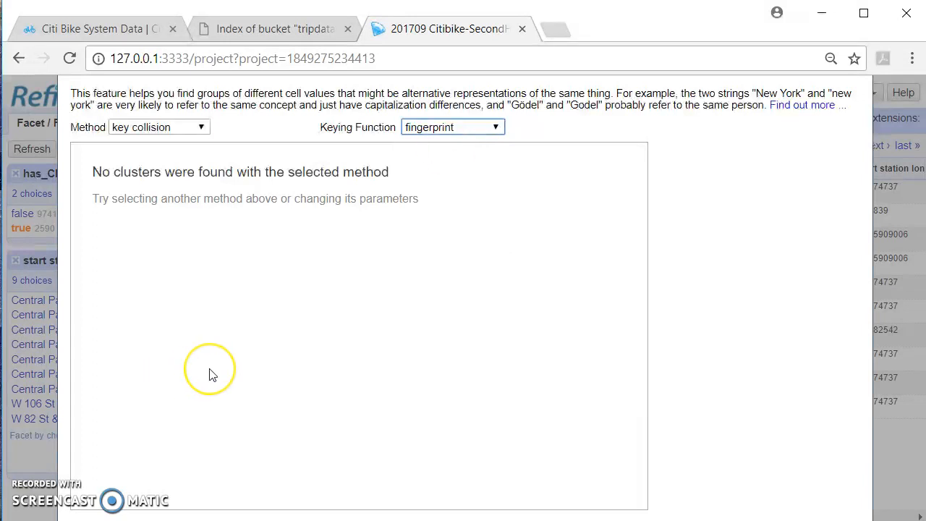
{"action": "key", "text": "ctrl+minus"}
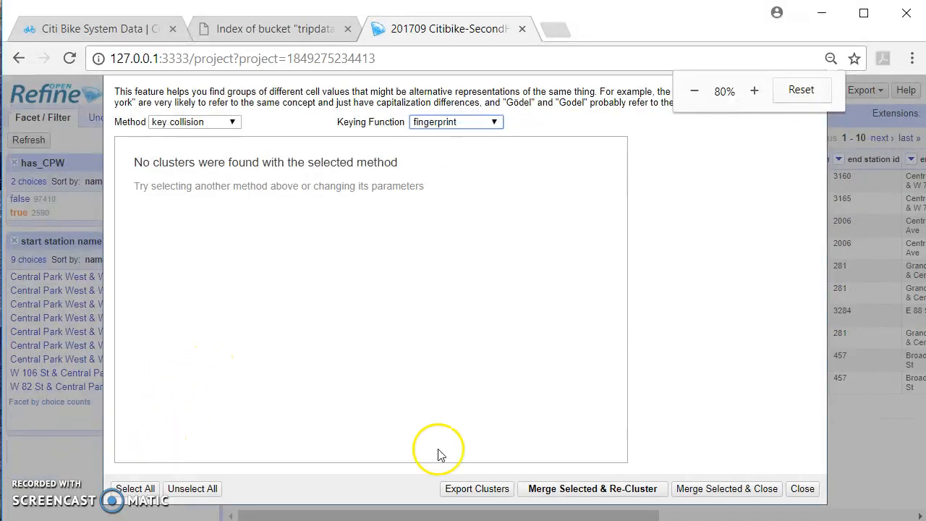
{"action": "left_click", "coordinate": [800, 489]}
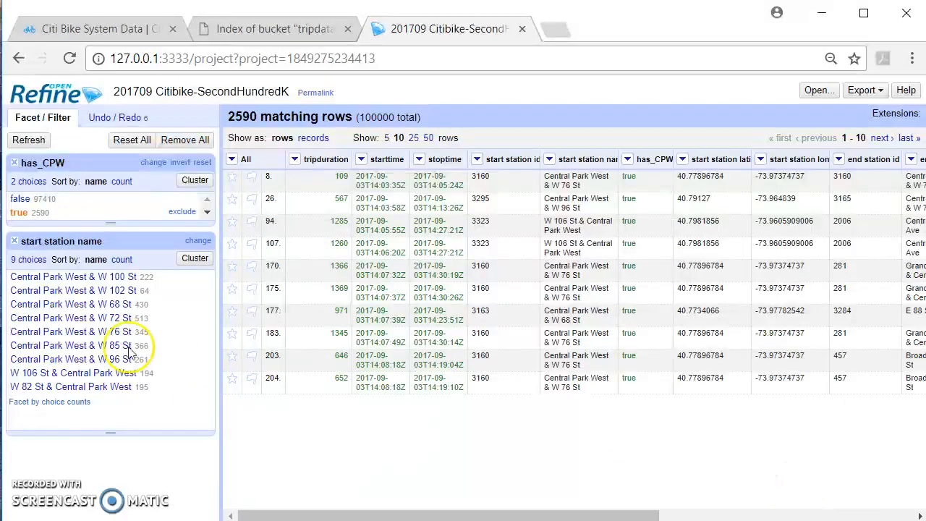
Step: Remove the start station name and has_CPW facets, and open Cluster and edit for start station name across all rows
{"action": "left_click", "coordinate": [14, 243]}
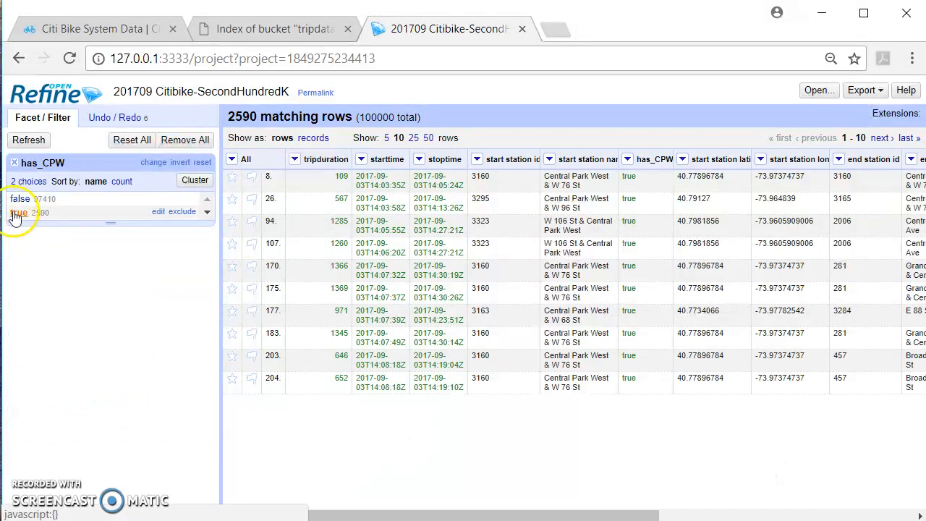
{"action": "left_click", "coordinate": [15, 164]}
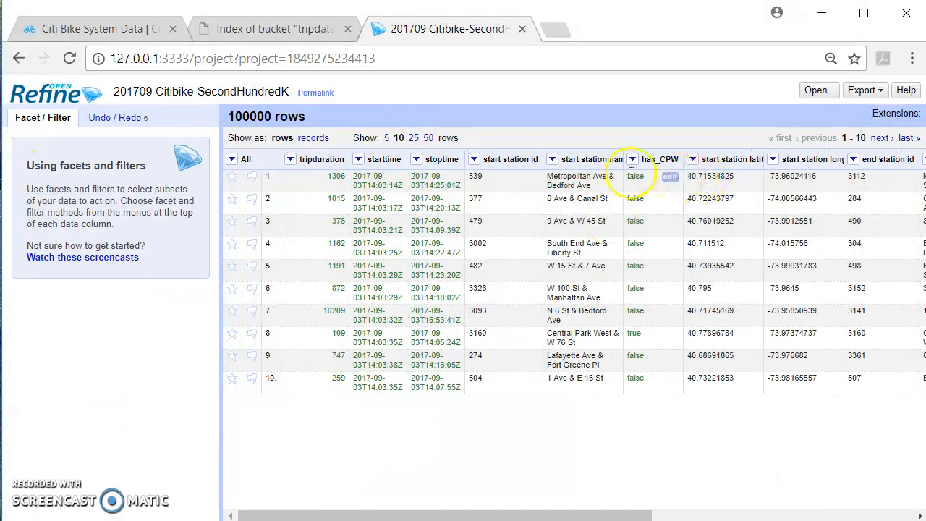
{"action": "left_click", "coordinate": [552, 160]}
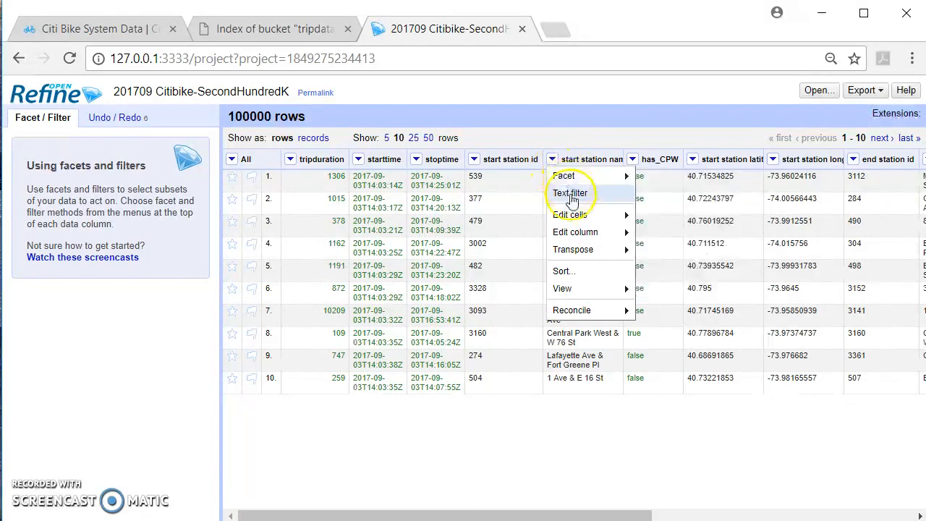
{"action": "mouse_move", "coordinate": [577, 241]}
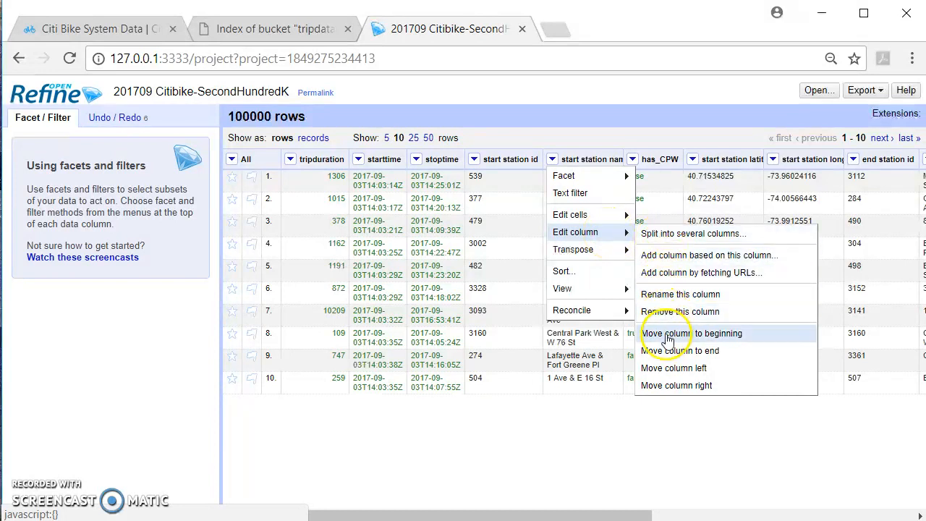
{"action": "mouse_move", "coordinate": [610, 214]}
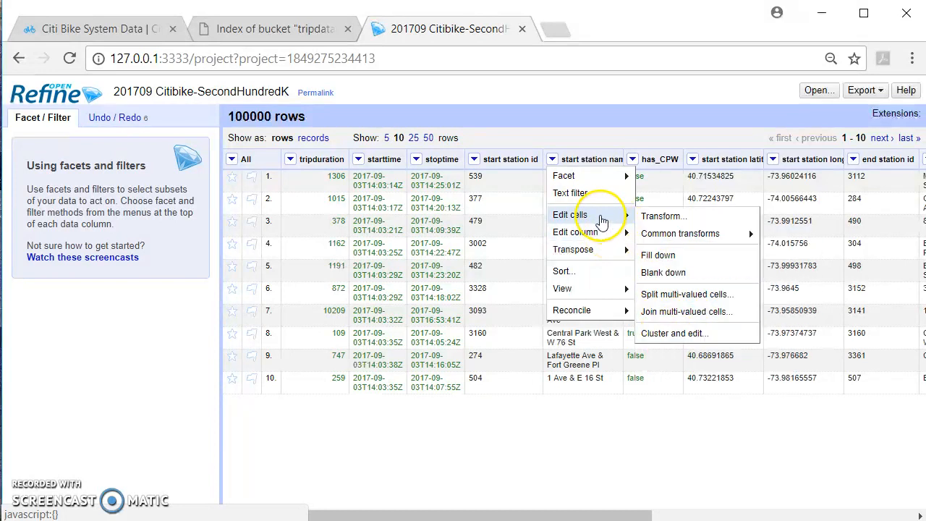
{"action": "left_click", "coordinate": [670, 331]}
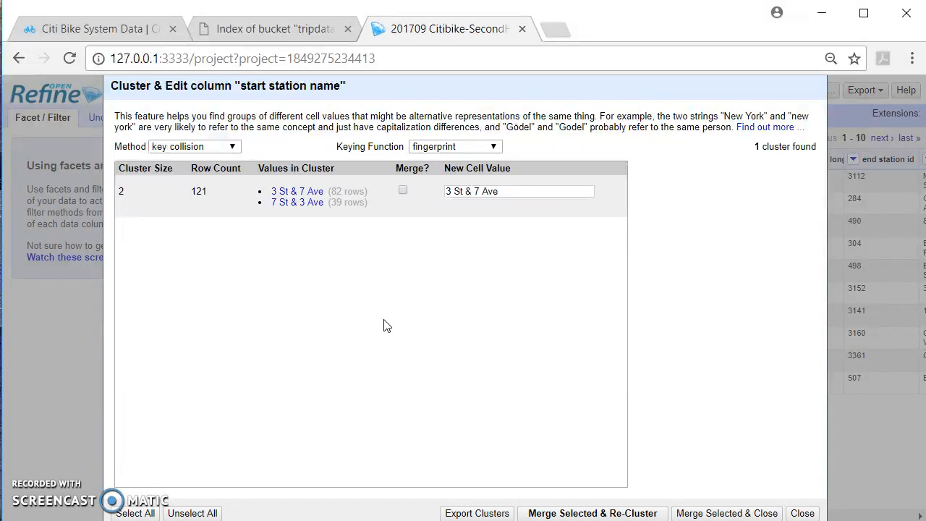
Step: Cluster the start station names with ngram-fingerprint and with metaphone3, and examine the street names grouped by metaphone3
{"action": "left_click", "coordinate": [465, 149]}
{"action": "left_click", "coordinate": [453, 197]}
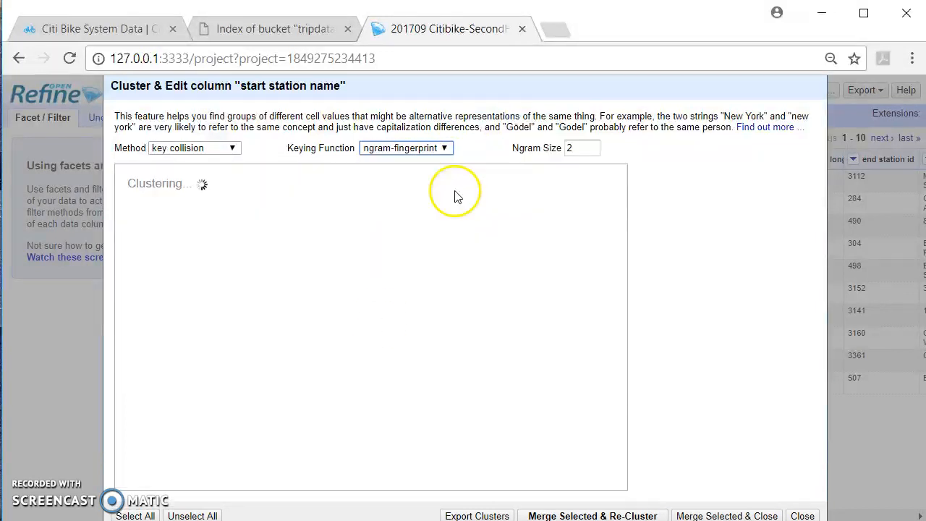
{"action": "left_click", "coordinate": [455, 148]}
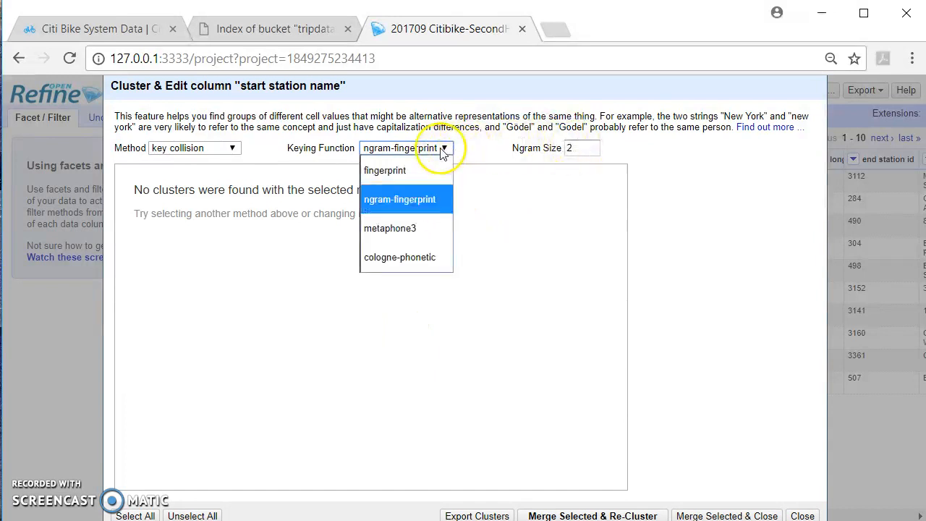
{"action": "left_click", "coordinate": [414, 224]}
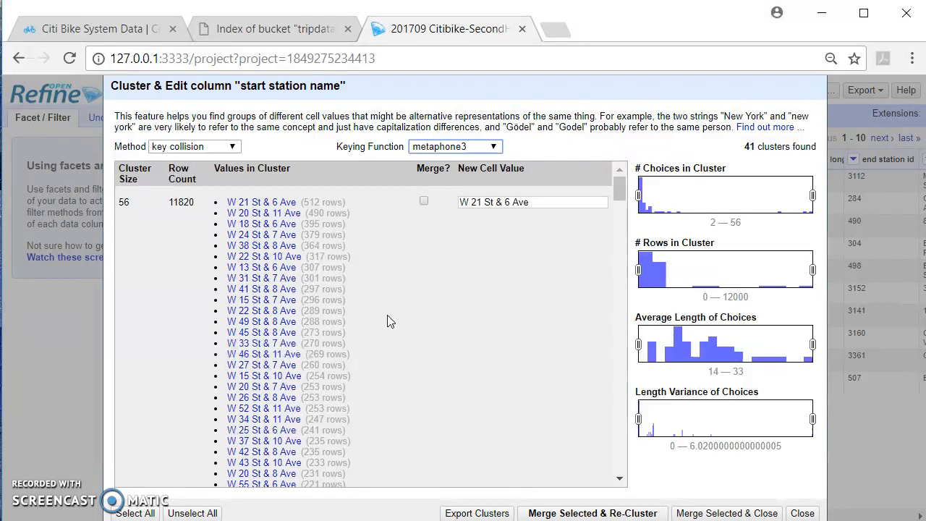
{"action": "scroll", "coordinate": [388, 317], "scroll_direction": "down", "scroll_amount": 7}
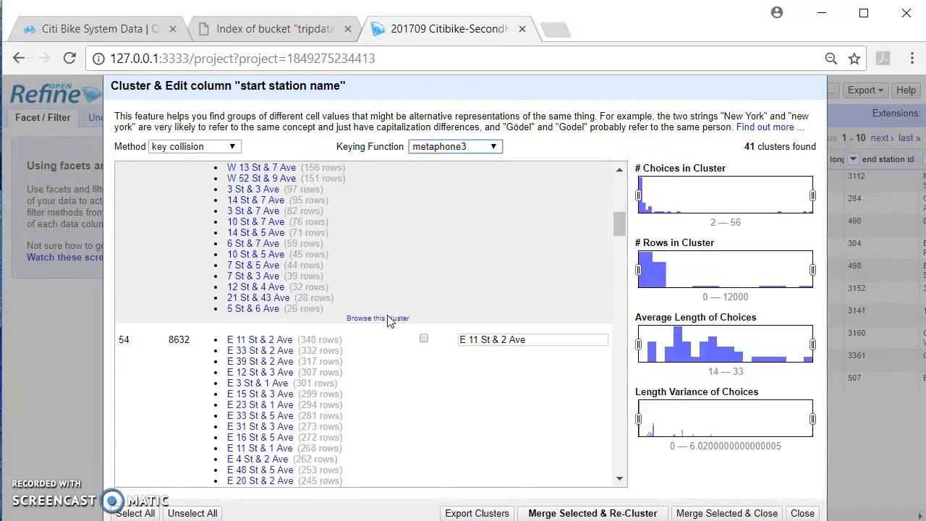
{"action": "scroll", "coordinate": [387, 320], "scroll_direction": "down", "scroll_amount": 5}
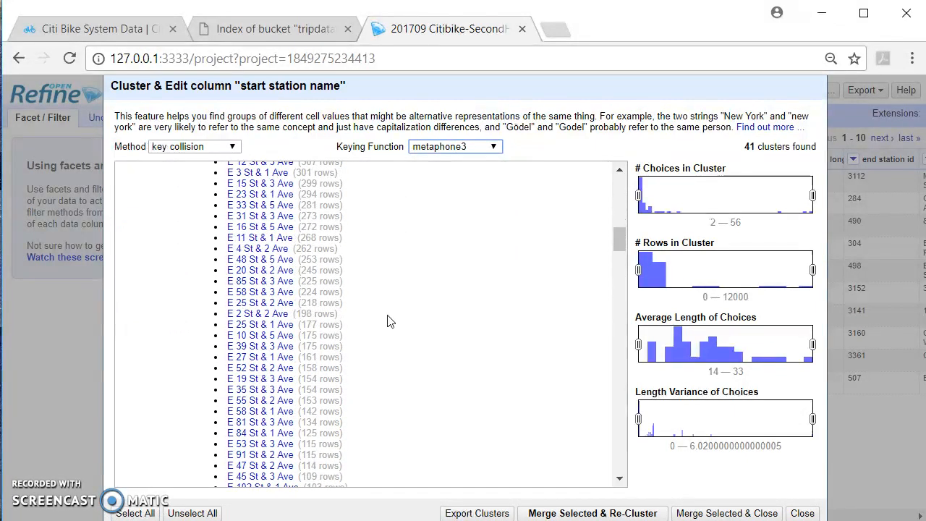
{"action": "scroll", "coordinate": [387, 321], "scroll_direction": "down", "scroll_amount": 8}
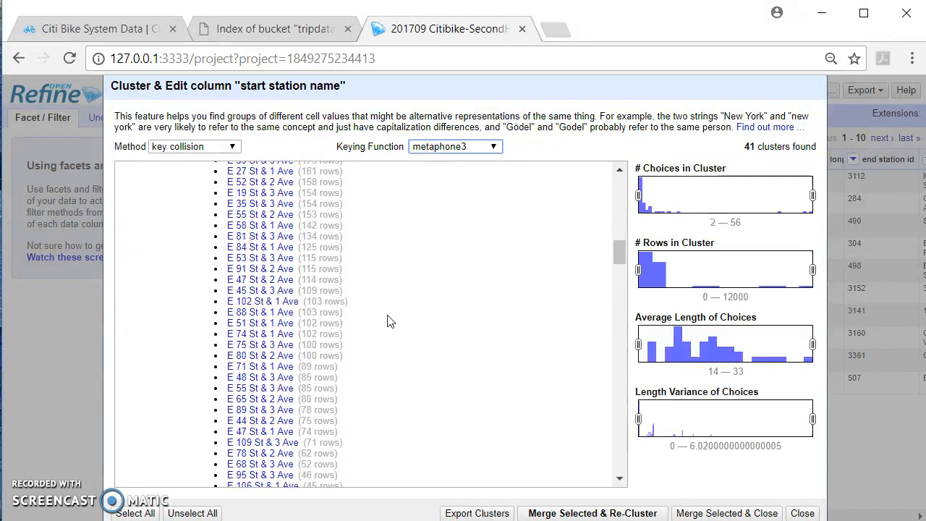
{"action": "scroll", "coordinate": [388, 322], "scroll_direction": "down", "scroll_amount": 5}
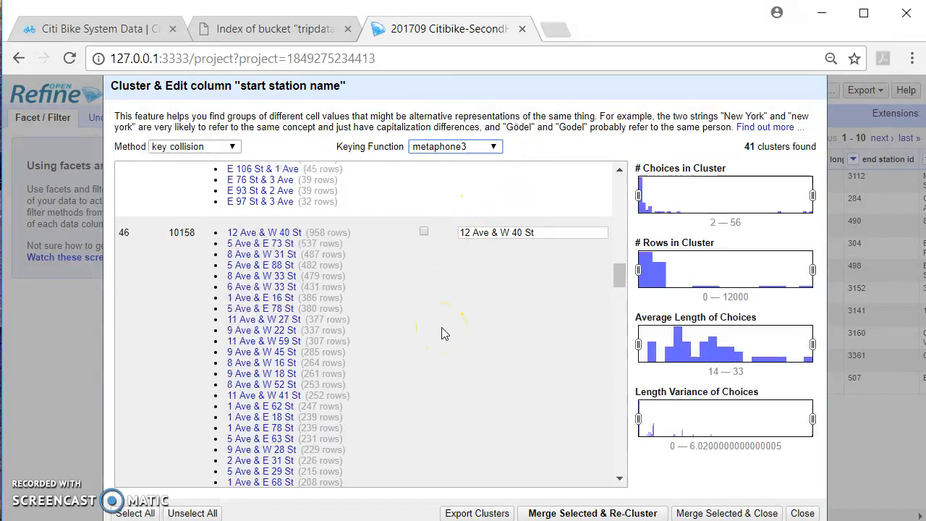
{"action": "scroll", "coordinate": [443, 334], "scroll_direction": "down", "scroll_amount": 10}
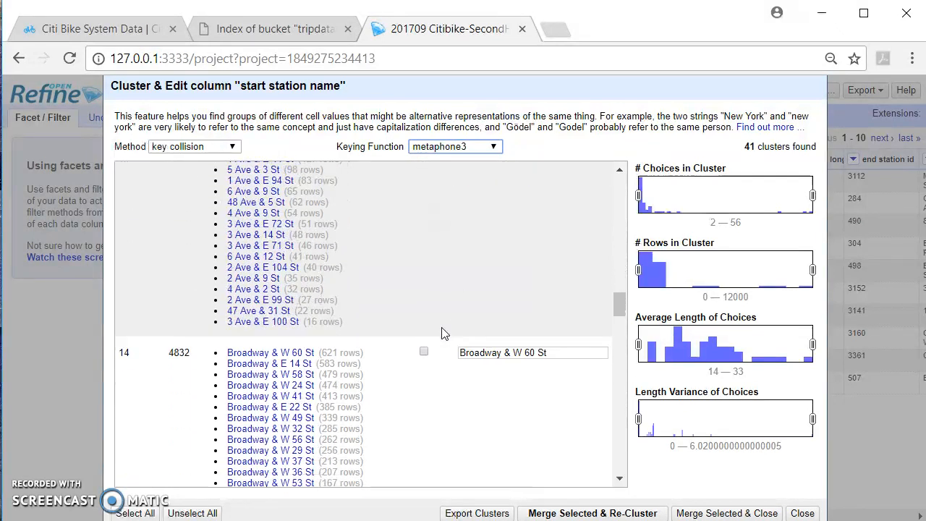
{"action": "scroll", "coordinate": [443, 333], "scroll_direction": "up", "scroll_amount": 20}
Step: Cluster the start station names with cologne-phonetic, examine the suggested groups and new cell value, and close without merging
{"action": "left_click", "coordinate": [479, 146]}
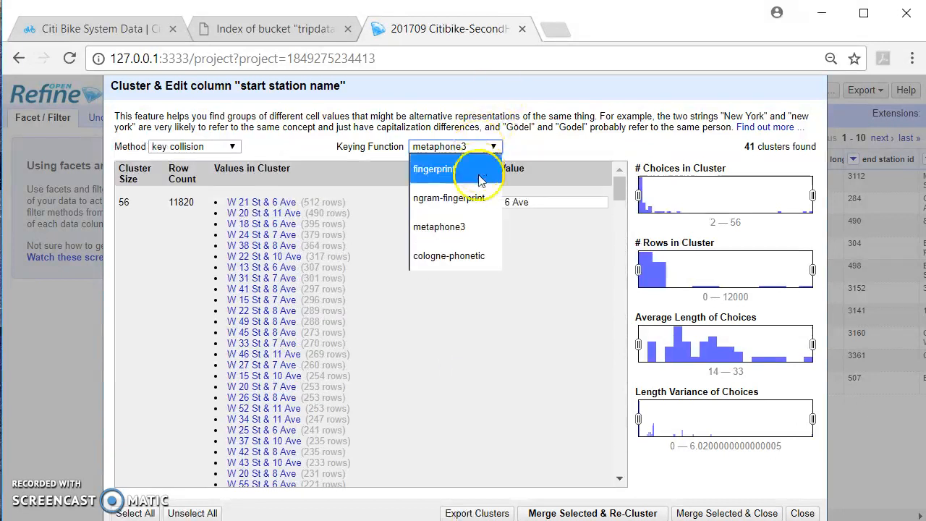
{"action": "left_click", "coordinate": [454, 255]}
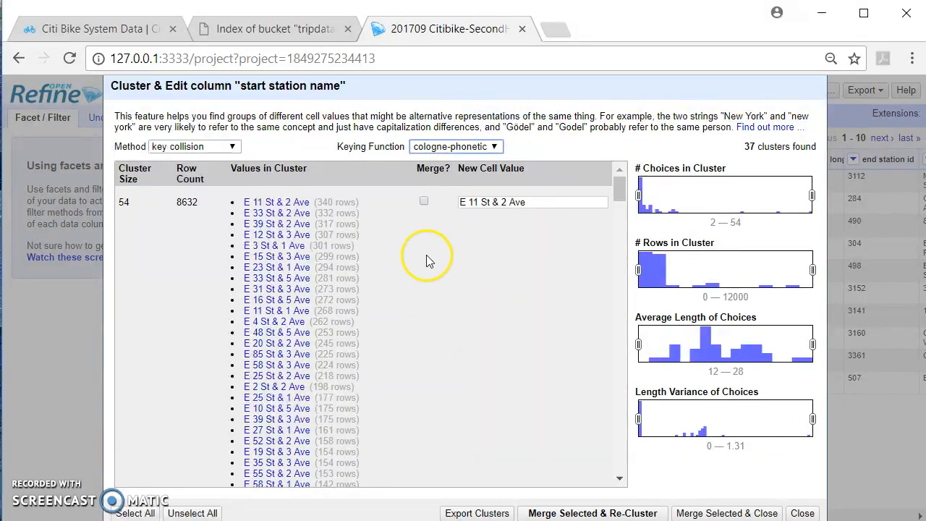
{"action": "scroll", "coordinate": [426, 256], "scroll_direction": "down", "scroll_amount": 15}
{"action": "scroll", "coordinate": [426, 261], "scroll_direction": "up", "scroll_amount": 15}
{"action": "left_click", "coordinate": [425, 279]}
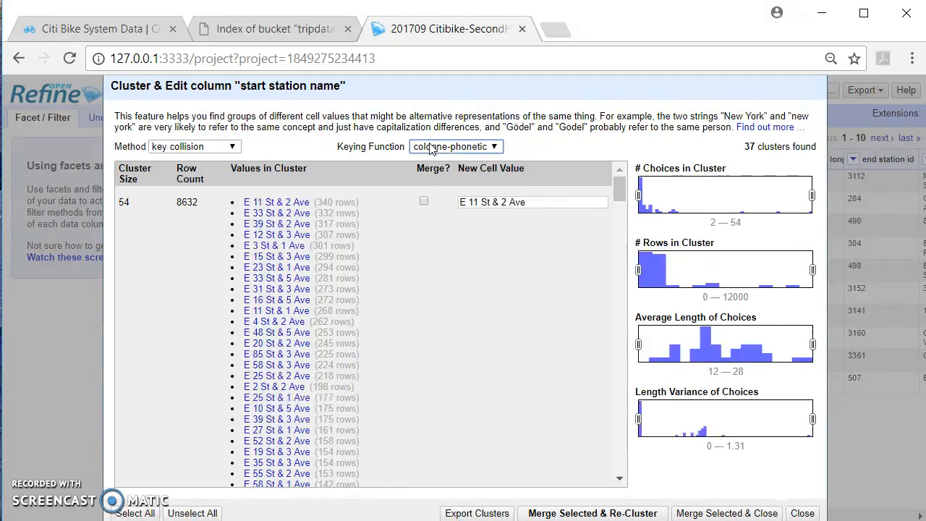
{"action": "left_click", "coordinate": [515, 201]}
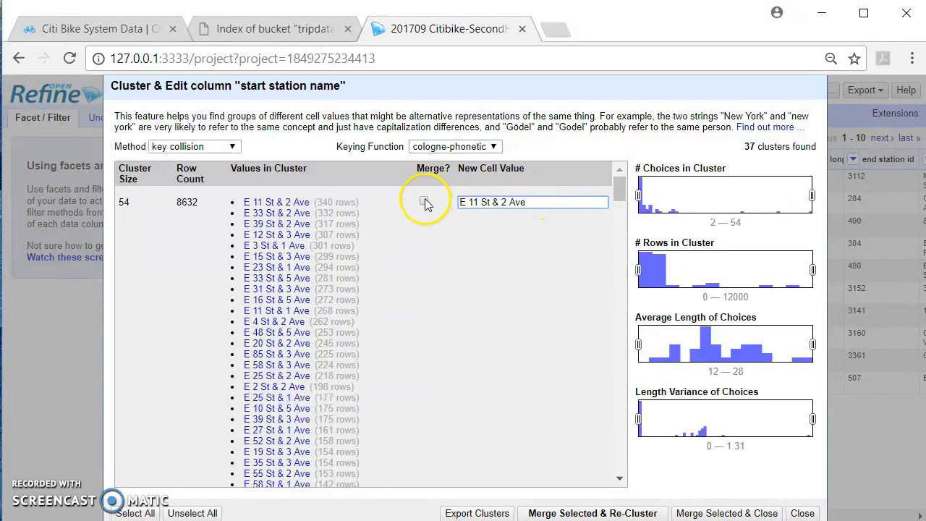
{"action": "left_click", "coordinate": [559, 206]}
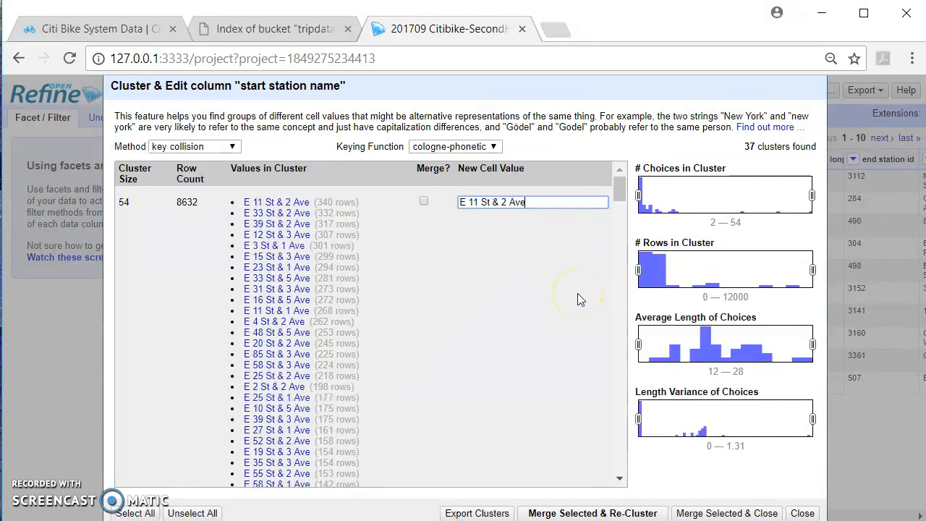
{"action": "left_click", "coordinate": [802, 513]}
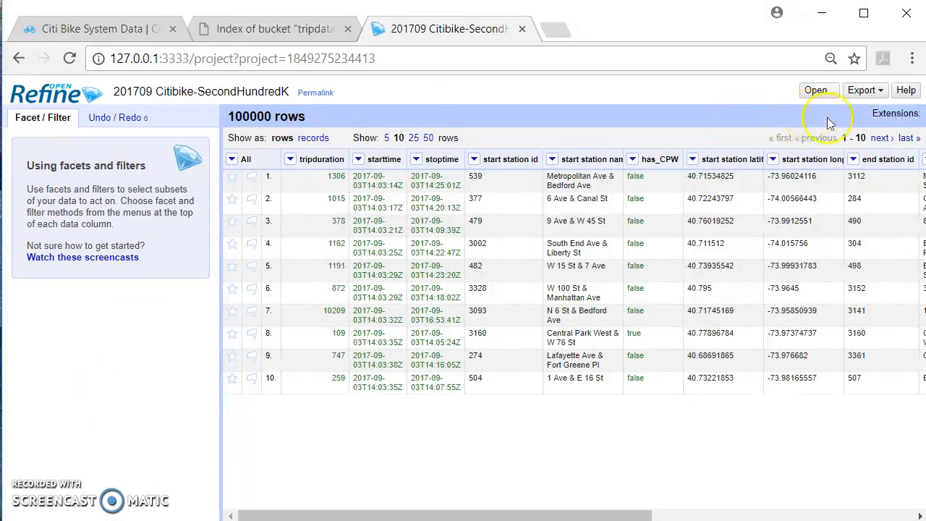
Step: Look through the export formats available for the project without exporting
{"action": "left_click", "coordinate": [873, 93]}
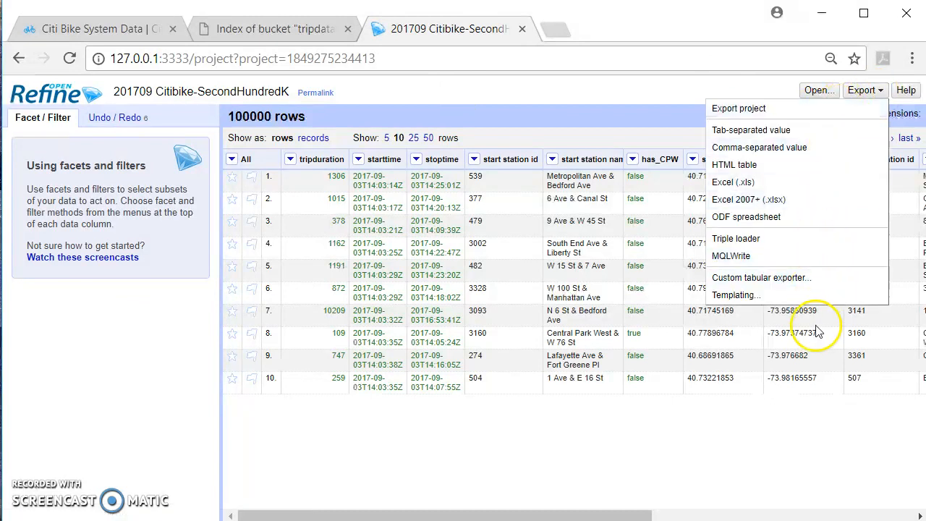
{"action": "left_click", "coordinate": [561, 100]}
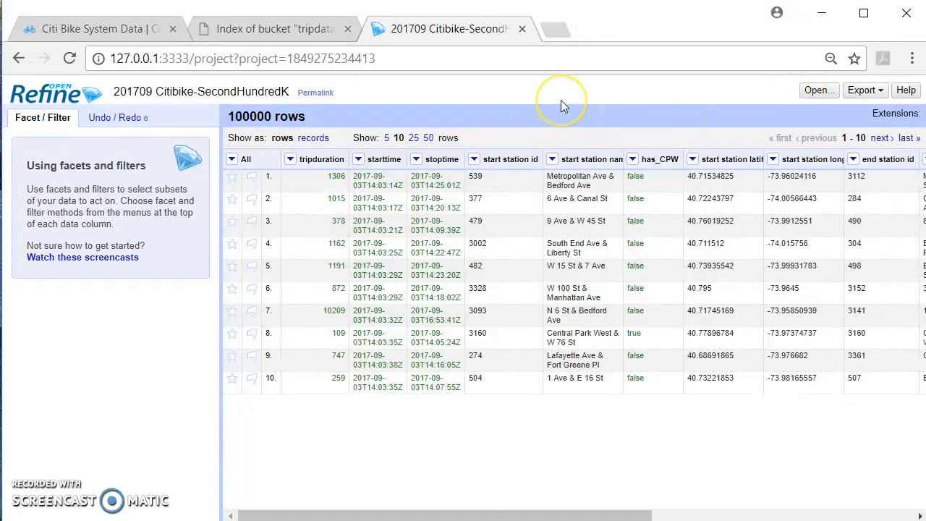